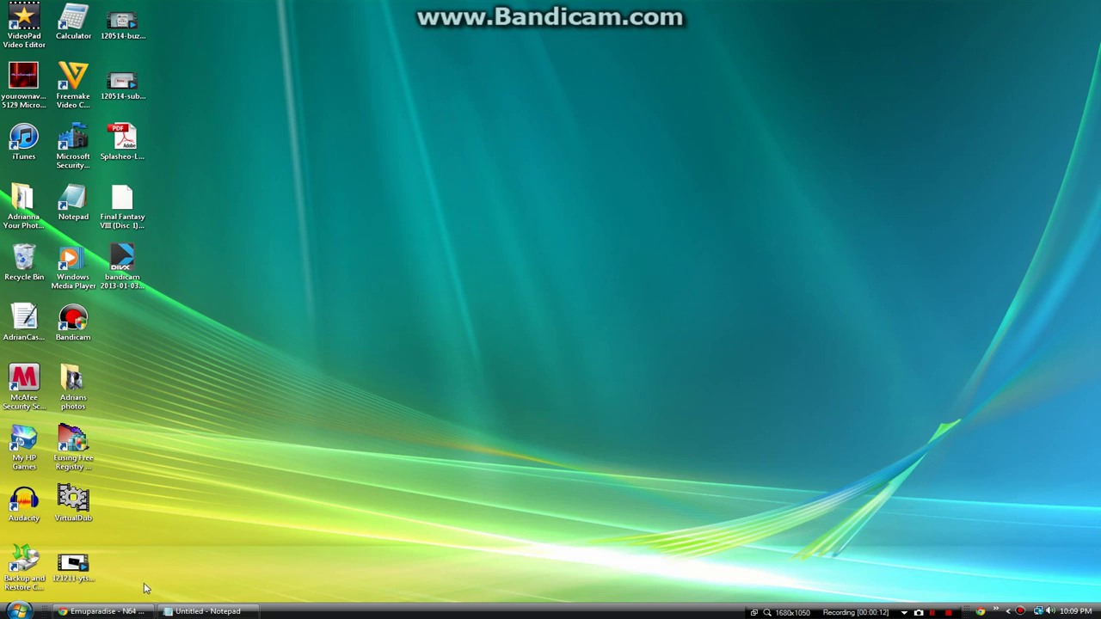
Search Google for 'emulator zone' and open The Emulator Zone result.
{"action": "left_click", "coordinate": [135, 609]}
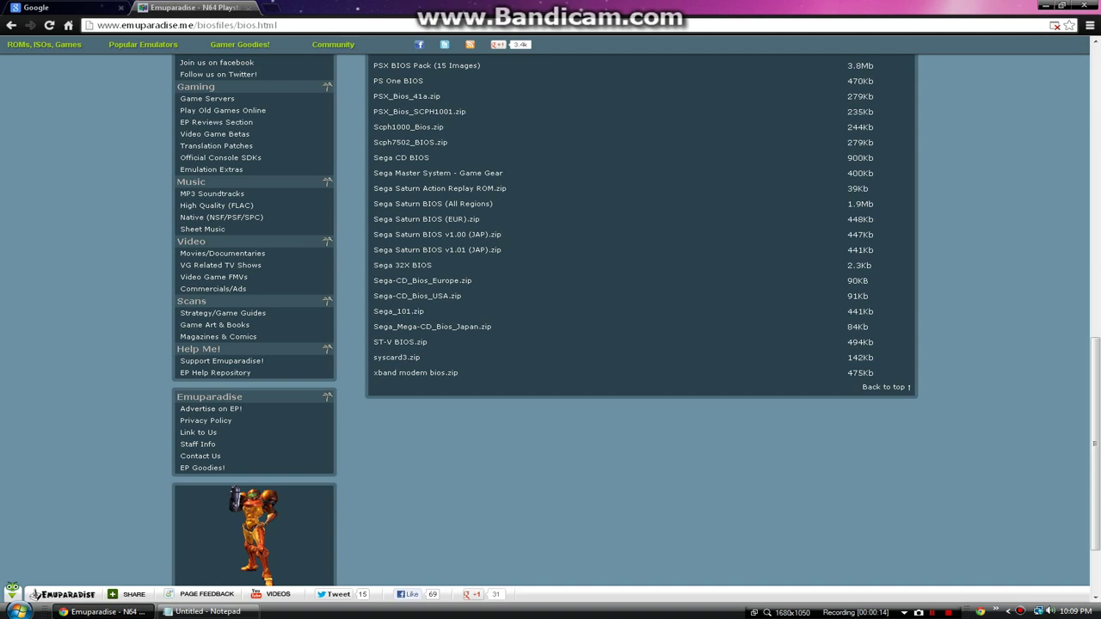
{"action": "left_click", "coordinate": [7, 5]}
{"action": "left_click", "coordinate": [34, 7]}
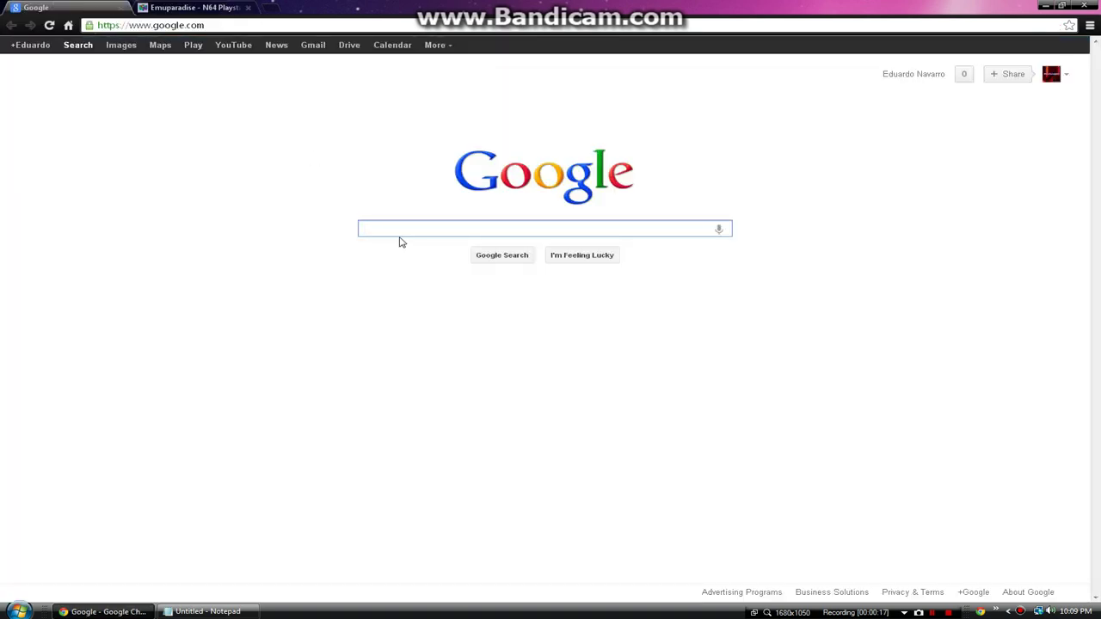
{"action": "type", "text": "emu"}
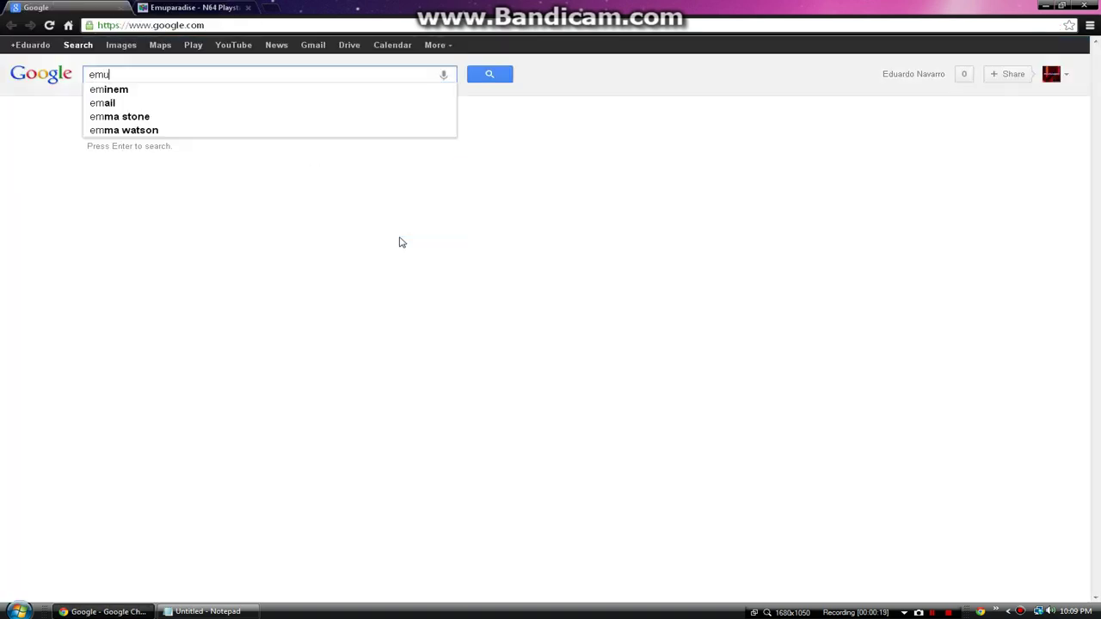
{"action": "type", "text": "lator zone"}
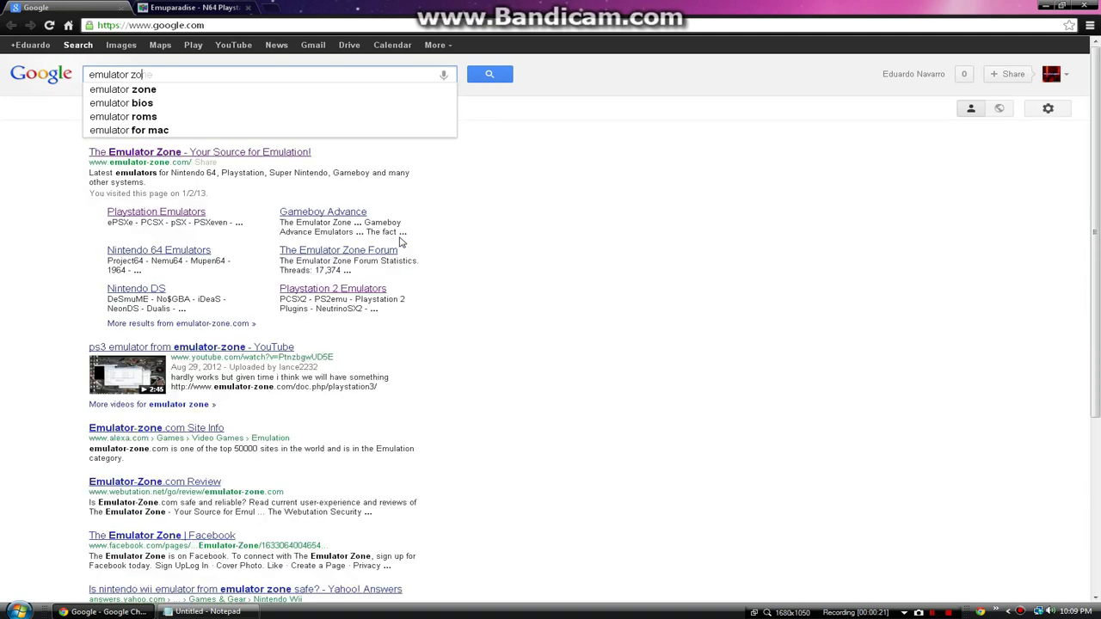
{"action": "key", "text": "Return"}
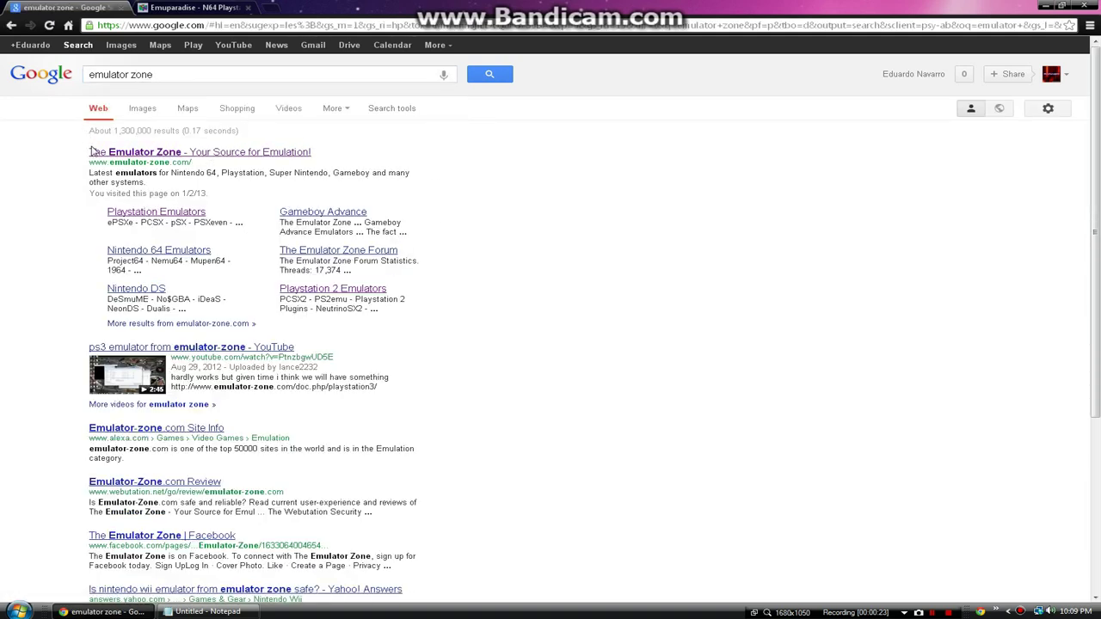
{"action": "left_click", "coordinate": [273, 159]}
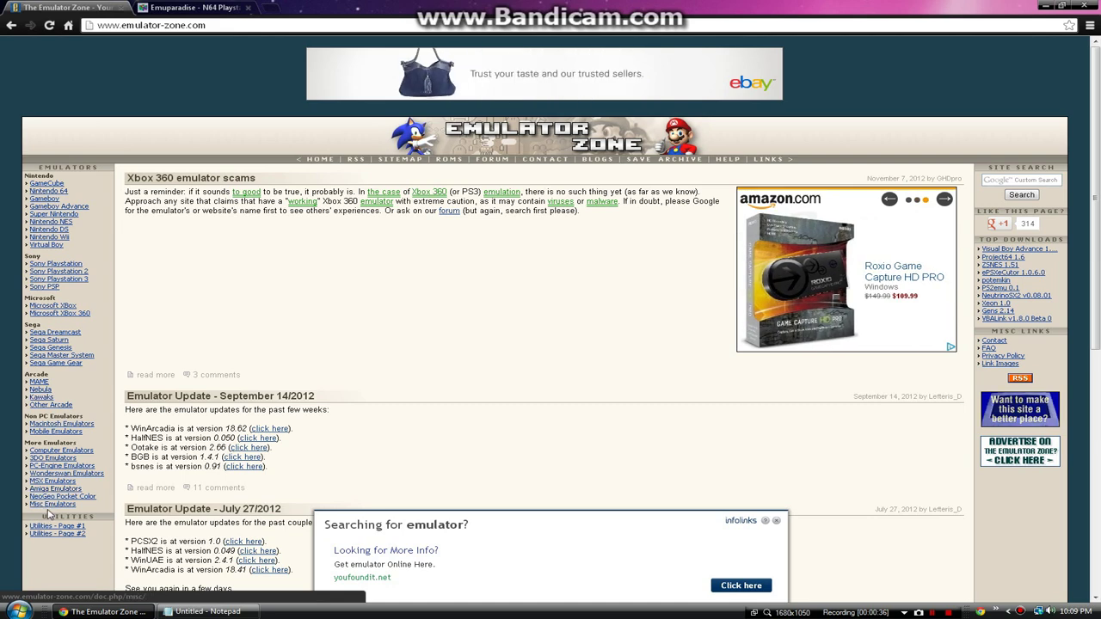
From the Sony Playstation emulators list, open the ePSXe page and download ePSXe 1.8.0.
{"action": "left_click", "coordinate": [34, 263]}
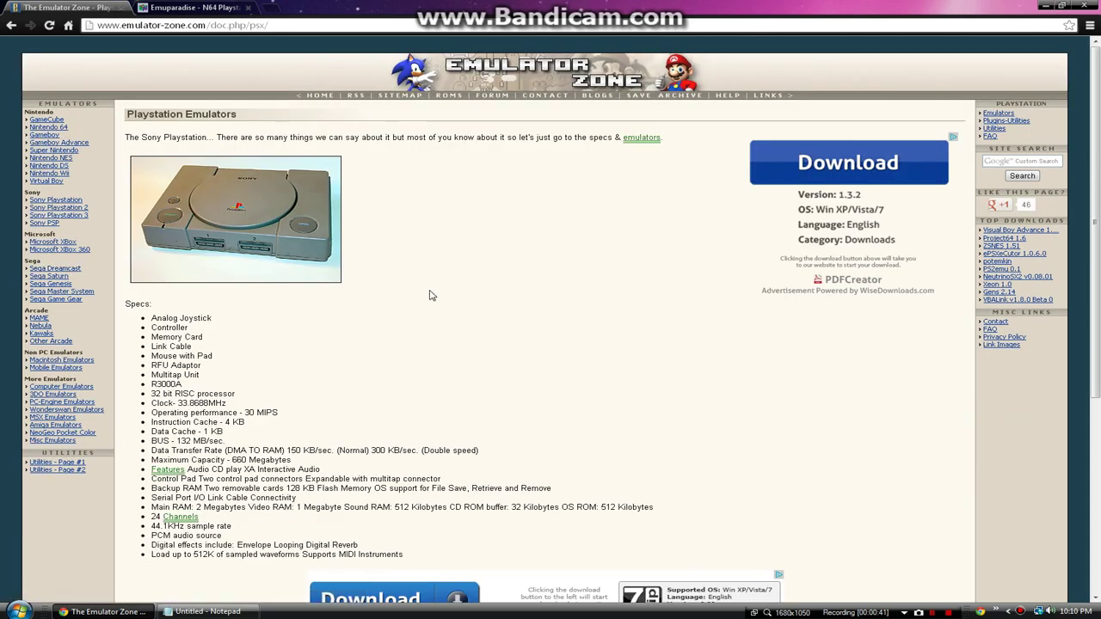
{"action": "scroll", "coordinate": [464, 305], "scroll_direction": "down", "scroll_amount": 3}
{"action": "scroll", "coordinate": [465, 305], "scroll_direction": "up", "scroll_amount": 1}
{"action": "scroll", "coordinate": [369, 475], "scroll_direction": "down", "scroll_amount": 2}
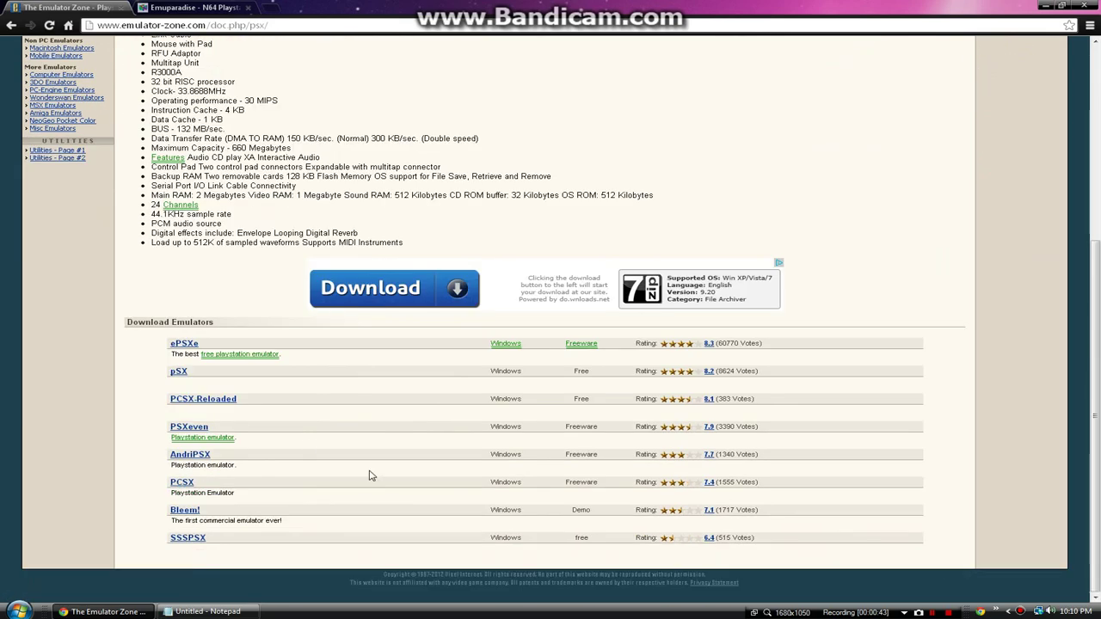
{"action": "left_click", "coordinate": [190, 347]}
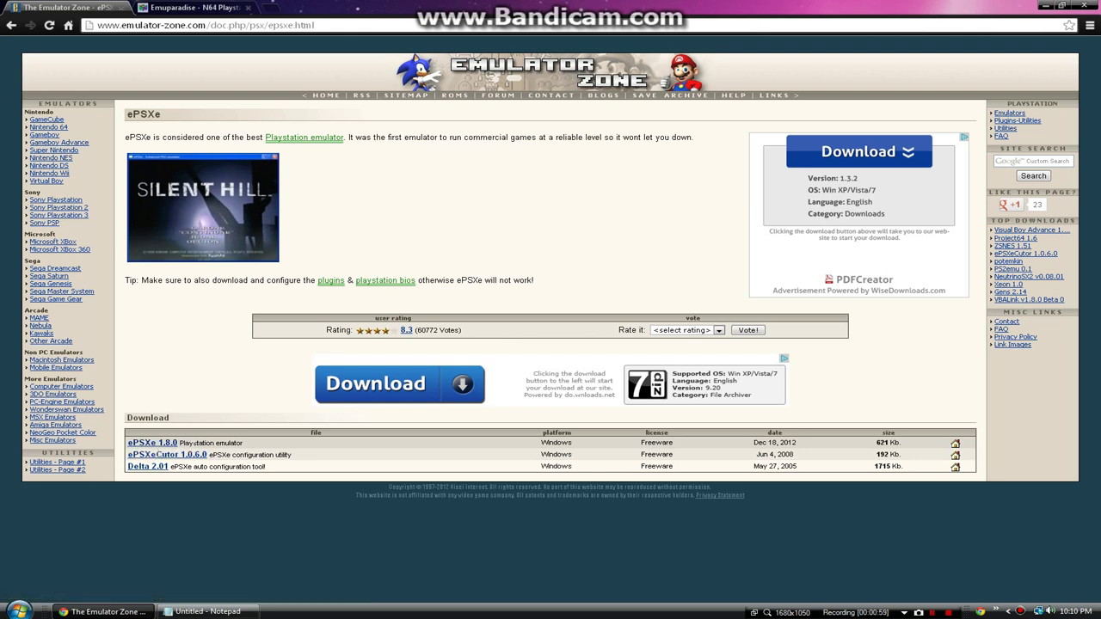
{"action": "left_click", "coordinate": [161, 444]}
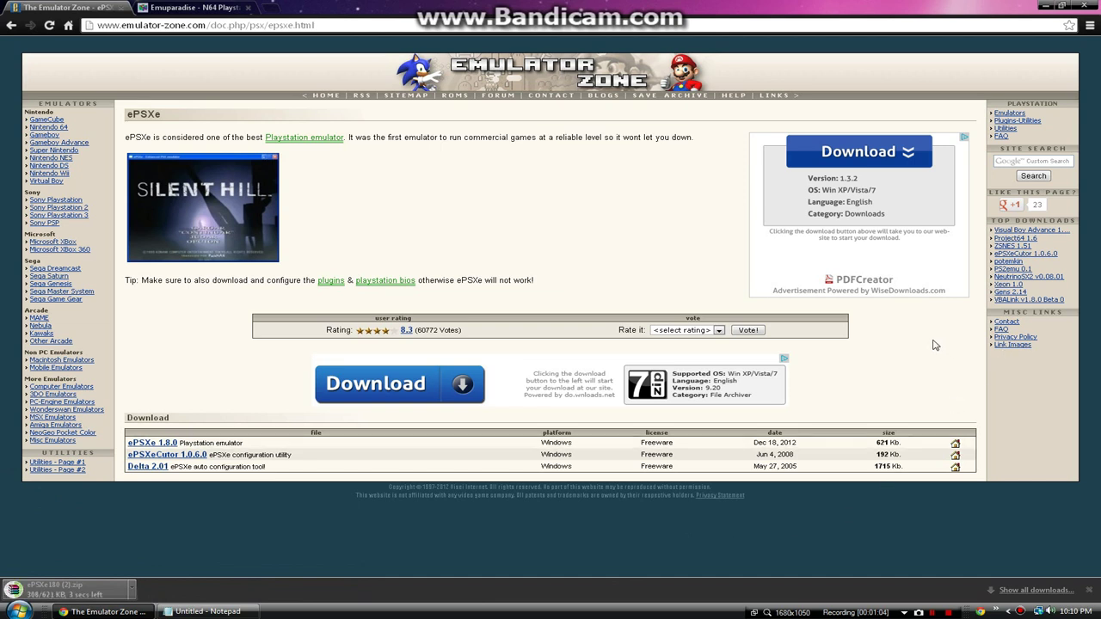
On the Plugins-Utilities page, download Aldos memorycard manager 1.3, Pete's GPU Plugins 1.77 and Eternal SPU 1.50 beta2.
{"action": "left_click", "coordinate": [1034, 125]}
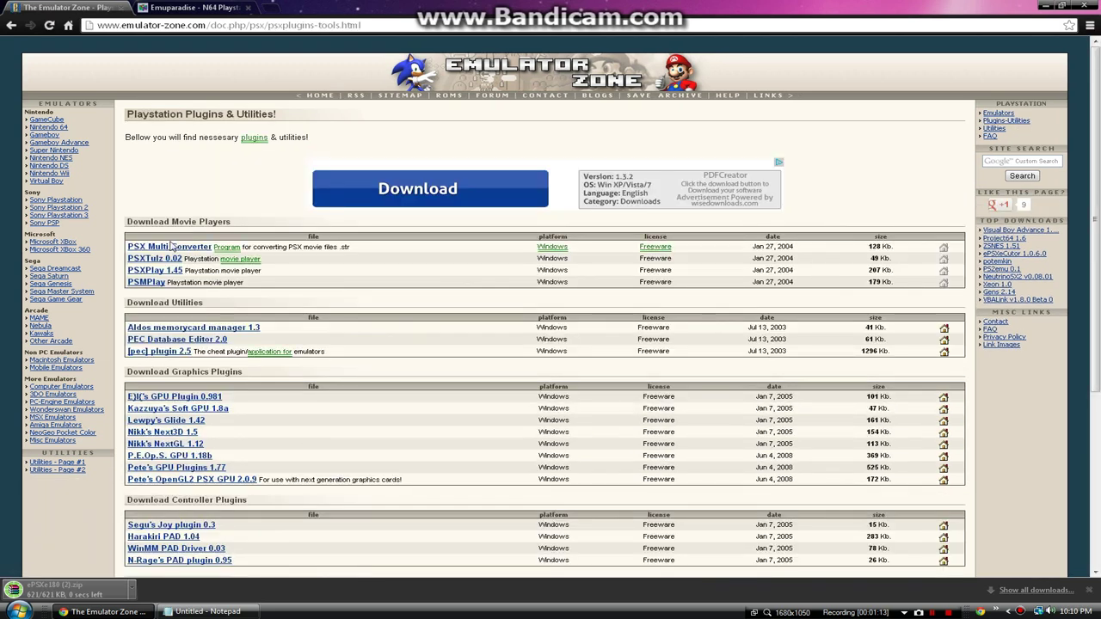
{"action": "scroll", "coordinate": [178, 263], "scroll_direction": "down", "scroll_amount": 5}
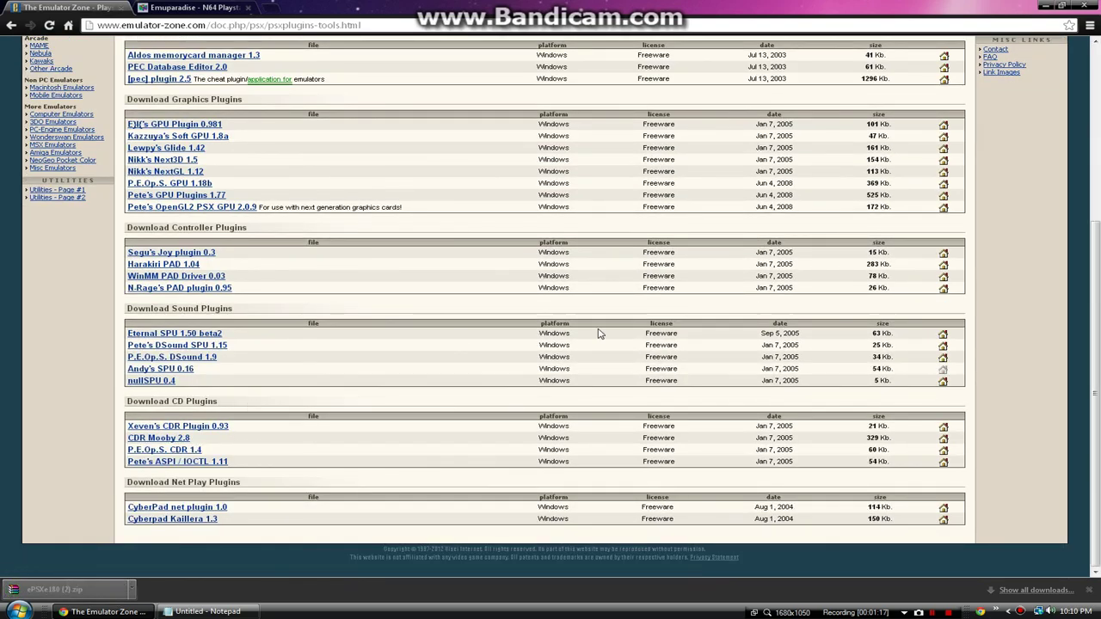
{"action": "scroll", "coordinate": [623, 342], "scroll_direction": "up", "scroll_amount": 3}
{"action": "scroll", "coordinate": [623, 343], "scroll_direction": "down", "scroll_amount": 1}
{"action": "scroll", "coordinate": [552, 317], "scroll_direction": "up", "scroll_amount": 2}
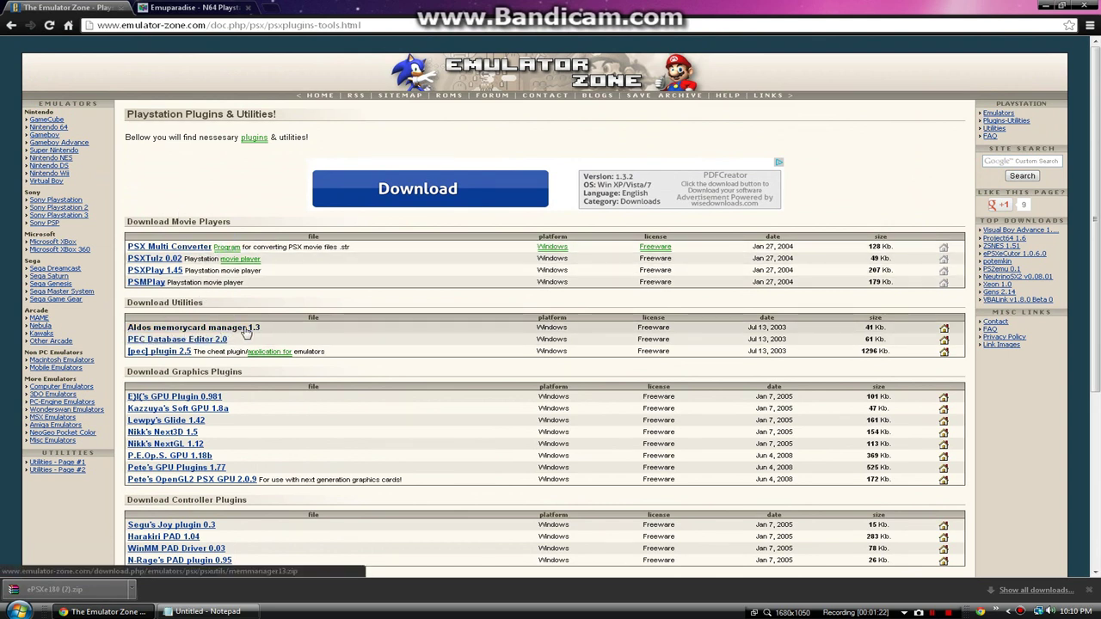
{"action": "left_click", "coordinate": [176, 331]}
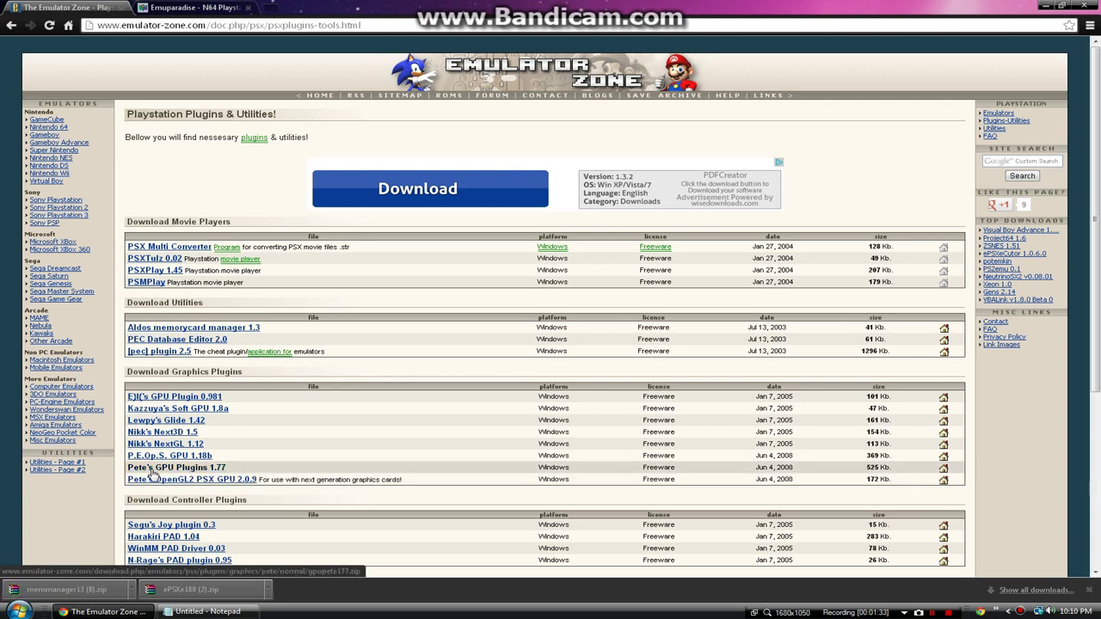
{"action": "left_click", "coordinate": [155, 470]}
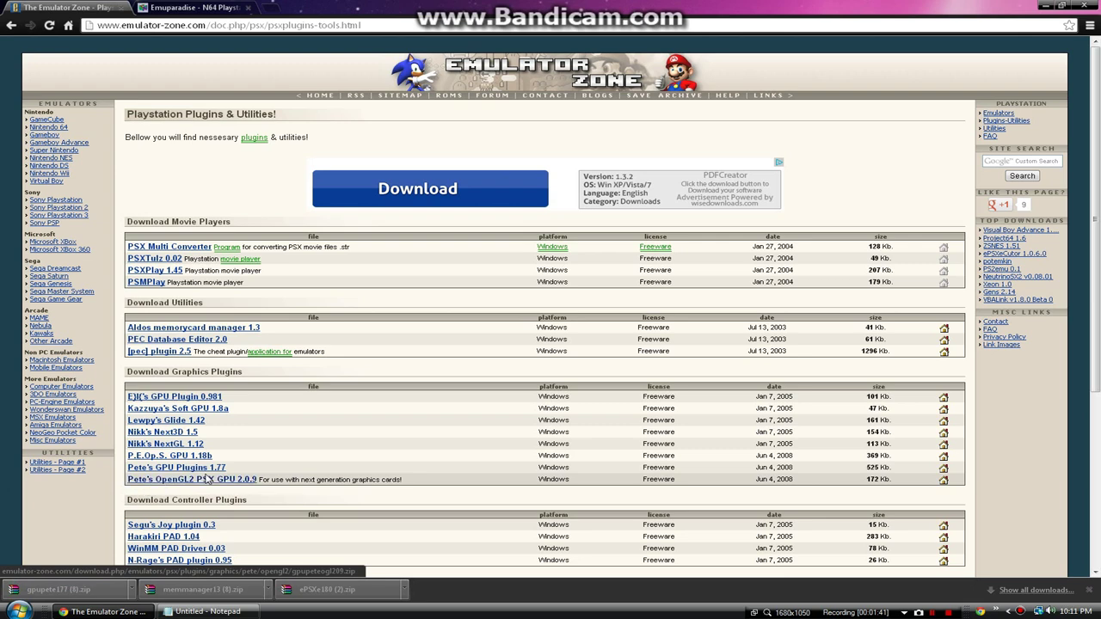
{"action": "scroll", "coordinate": [189, 481], "scroll_direction": "down", "scroll_amount": 3}
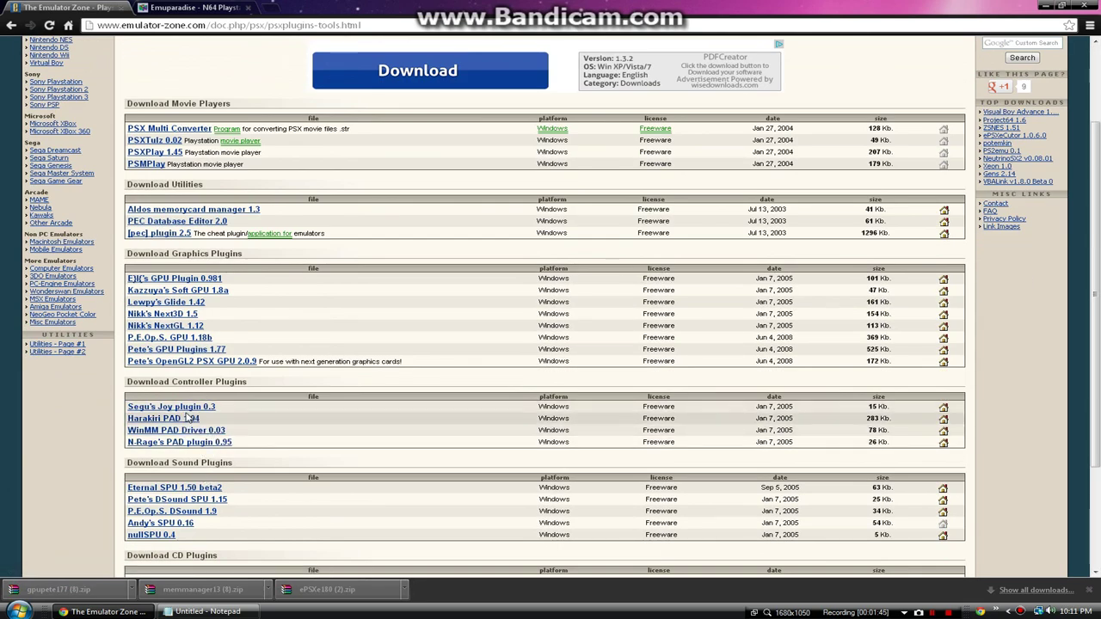
{"action": "scroll", "coordinate": [174, 420], "scroll_direction": "down", "scroll_amount": 3}
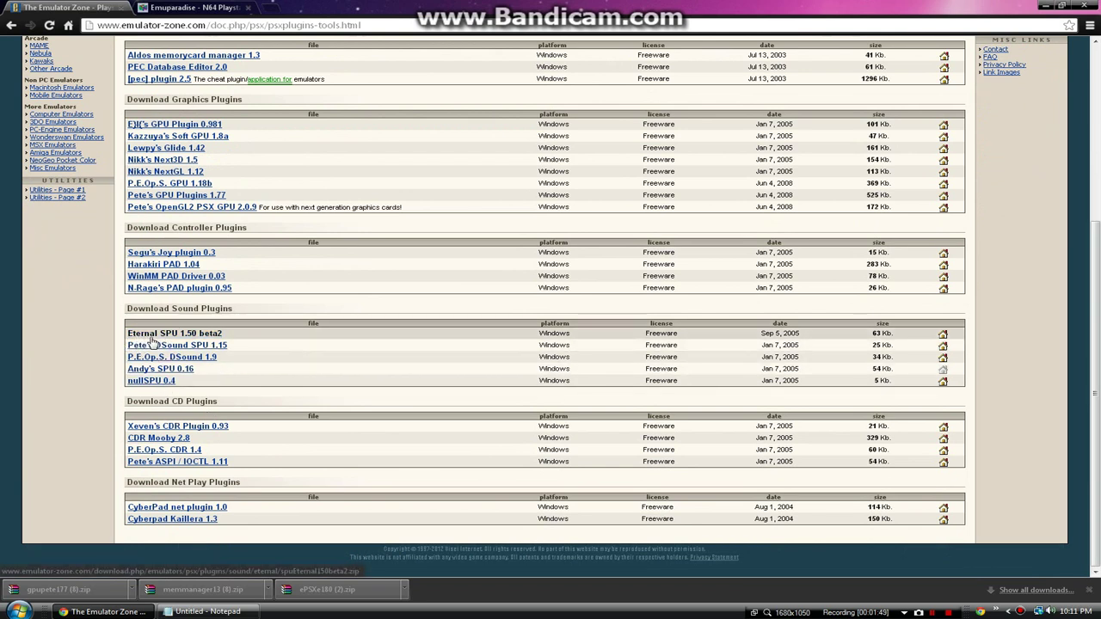
{"action": "left_click", "coordinate": [217, 339]}
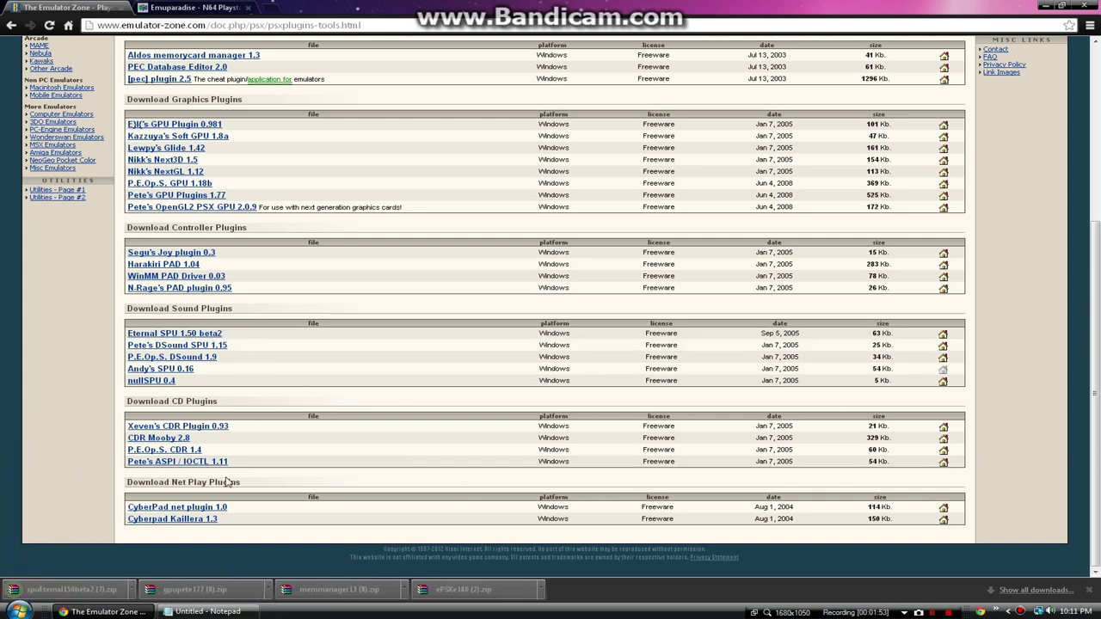
Minimize the browser and create a desktop folder named 'ePSXe Folder'.
{"action": "left_click", "coordinate": [18, 611]}
{"action": "left_click", "coordinate": [1048, 6]}
{"action": "left_click", "coordinate": [1048, 6]}
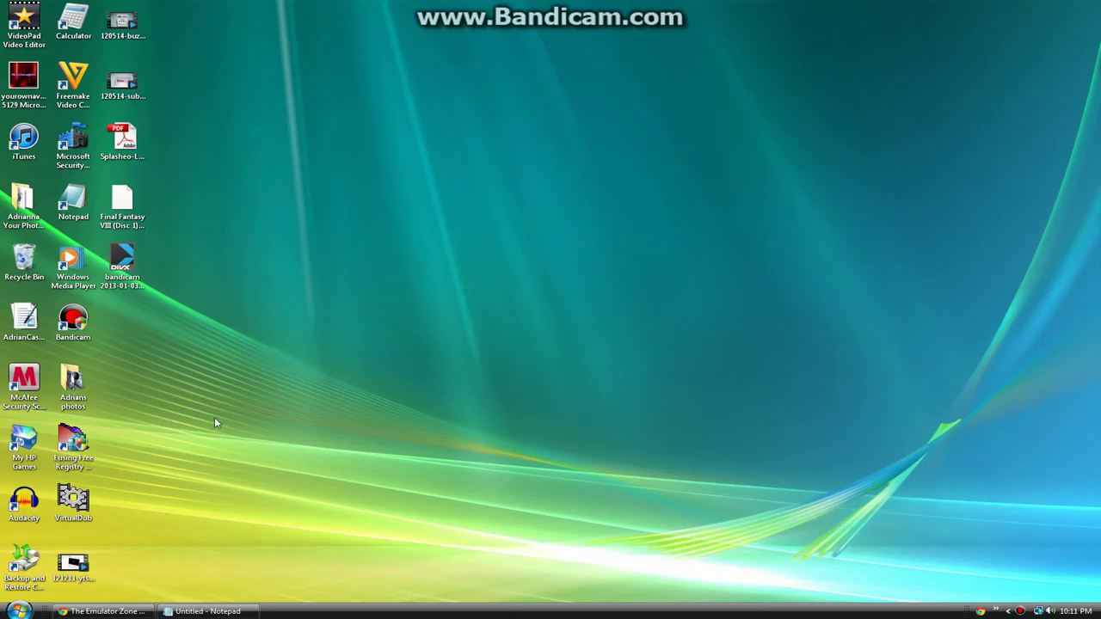
{"action": "right_click", "coordinate": [164, 405]}
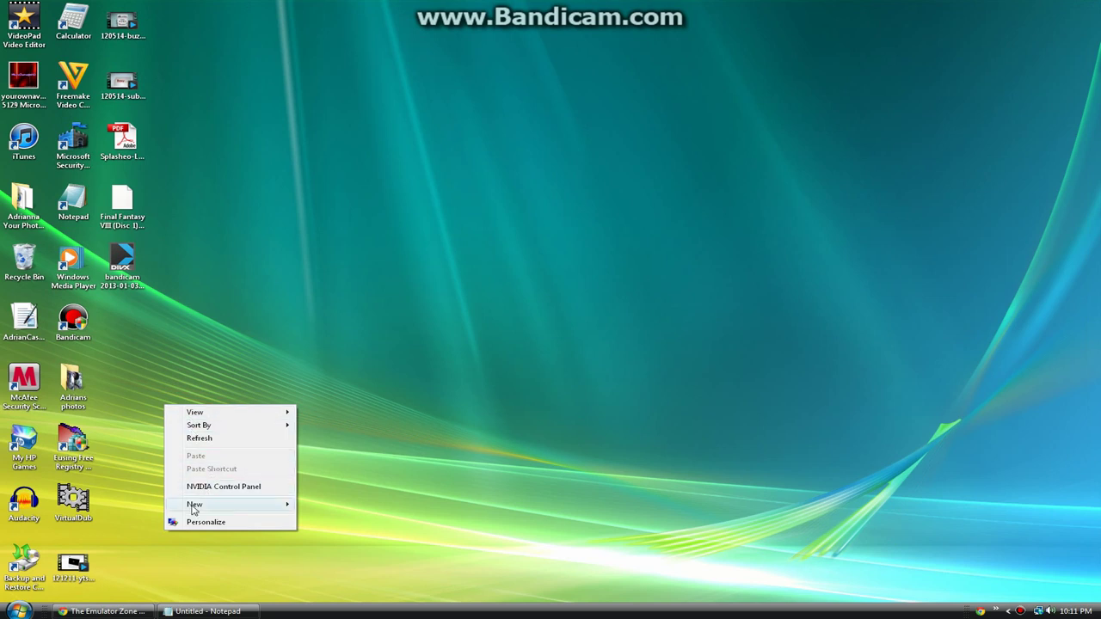
{"action": "mouse_move", "coordinate": [193, 511]}
{"action": "left_click", "coordinate": [356, 381]}
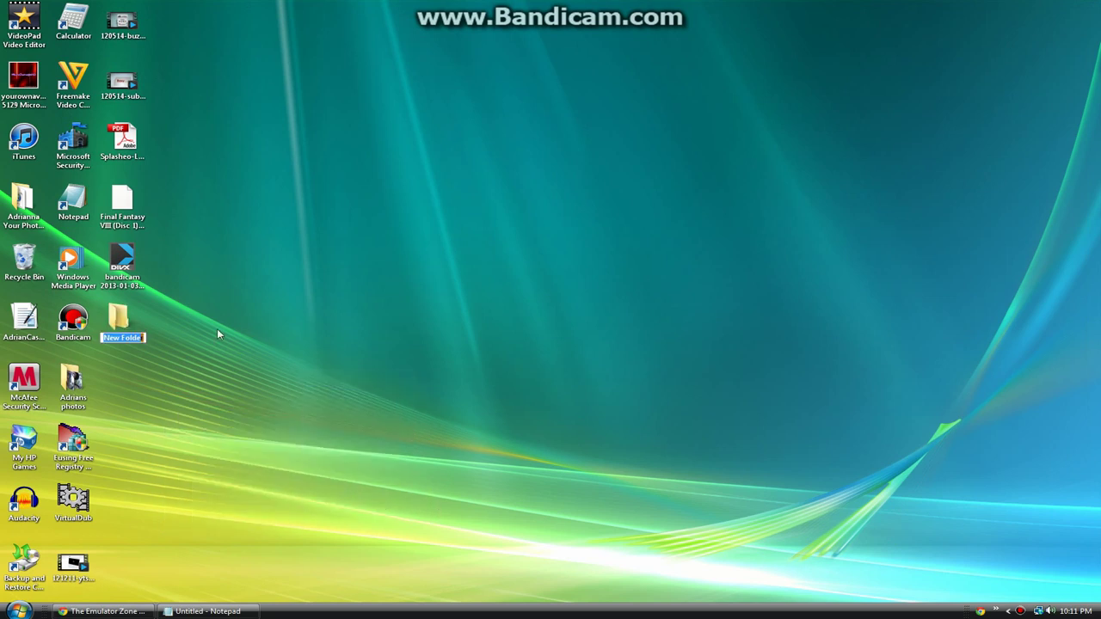
{"action": "type", "text": "EP"}
{"action": "key", "text": "BackSpace"}
{"action": "key", "text": "BackSpace"}
{"action": "type", "text": "ePSXe Folder"}
{"action": "key", "text": "Return"}
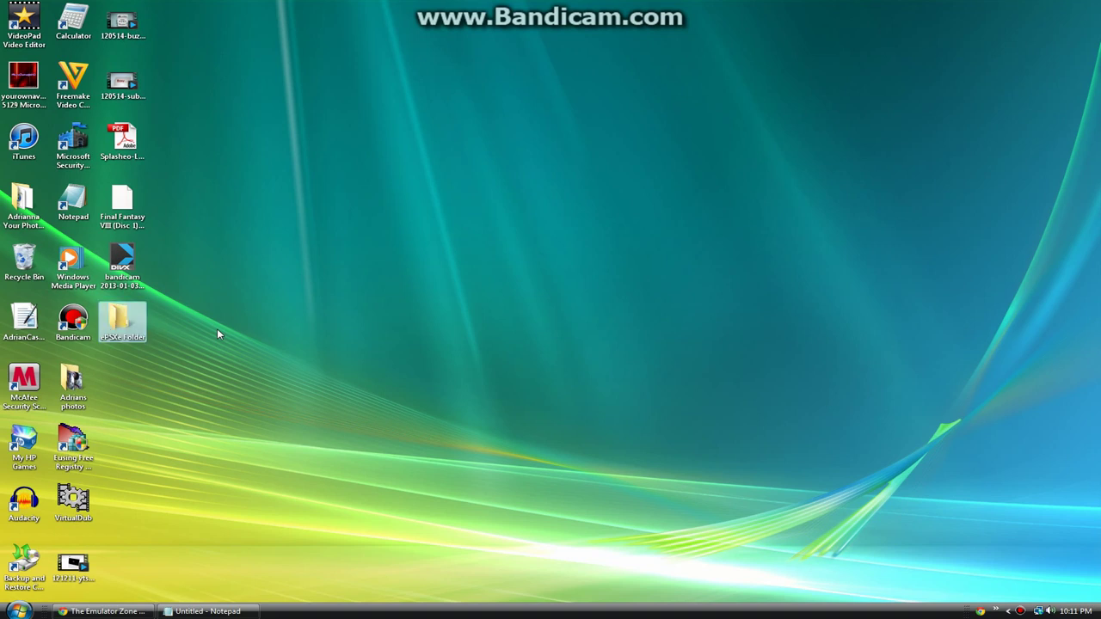
Drag the spuEternal150beta2, gpupete177, ePSXe180 and memmanager13 downloads into ePSXe Folder, then open it.
{"action": "left_click", "coordinate": [102, 611]}
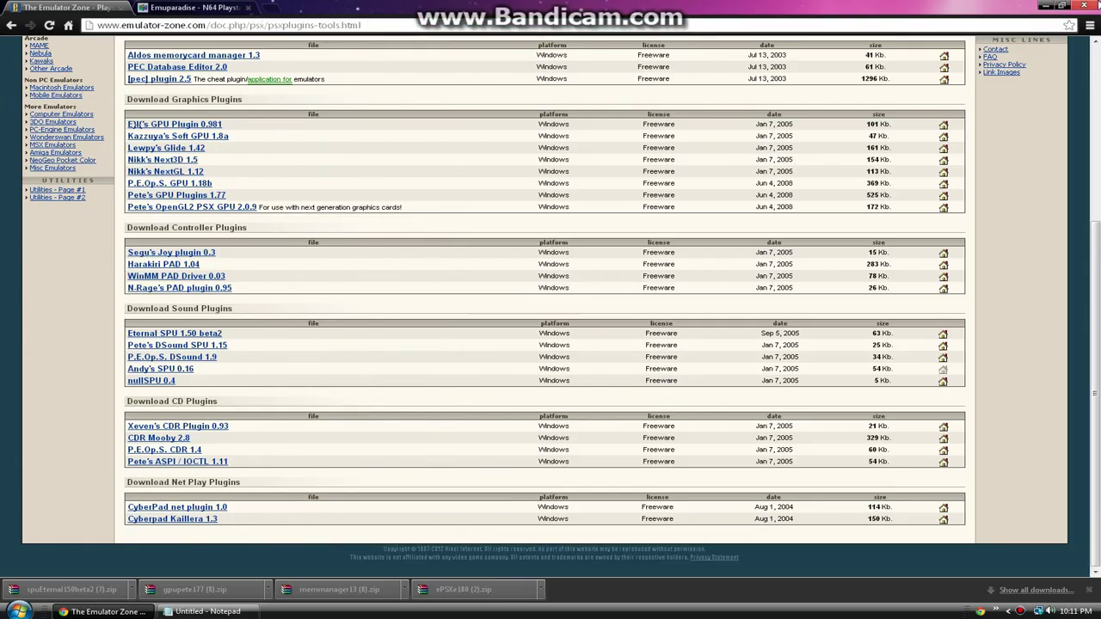
{"action": "left_click", "coordinate": [1048, 6]}
{"action": "left_click", "coordinate": [111, 611]}
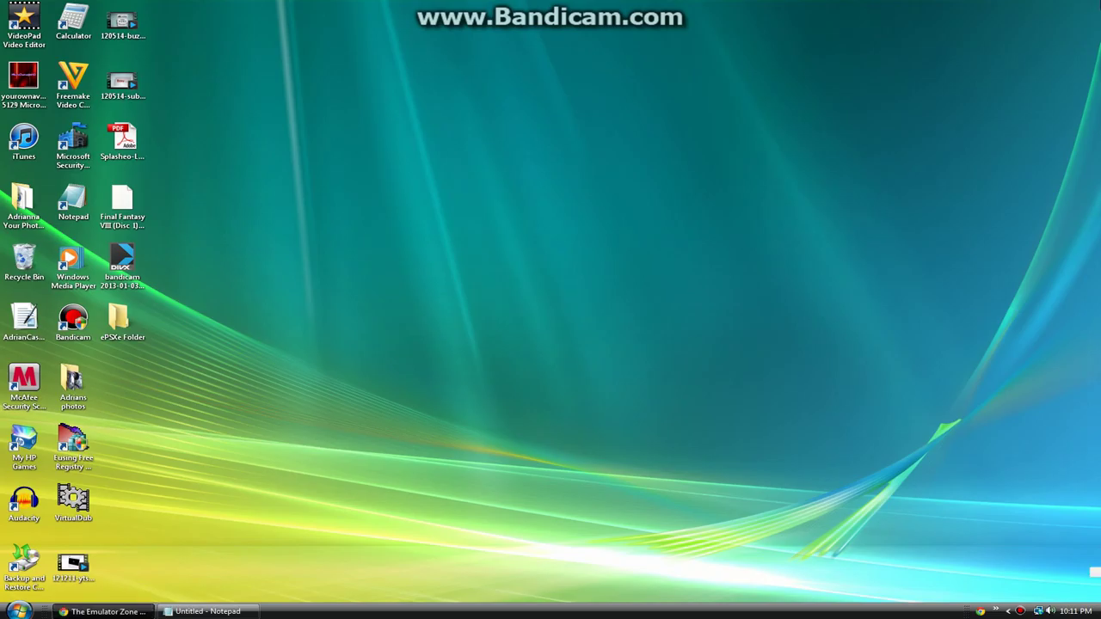
{"action": "left_click", "coordinate": [1064, 7]}
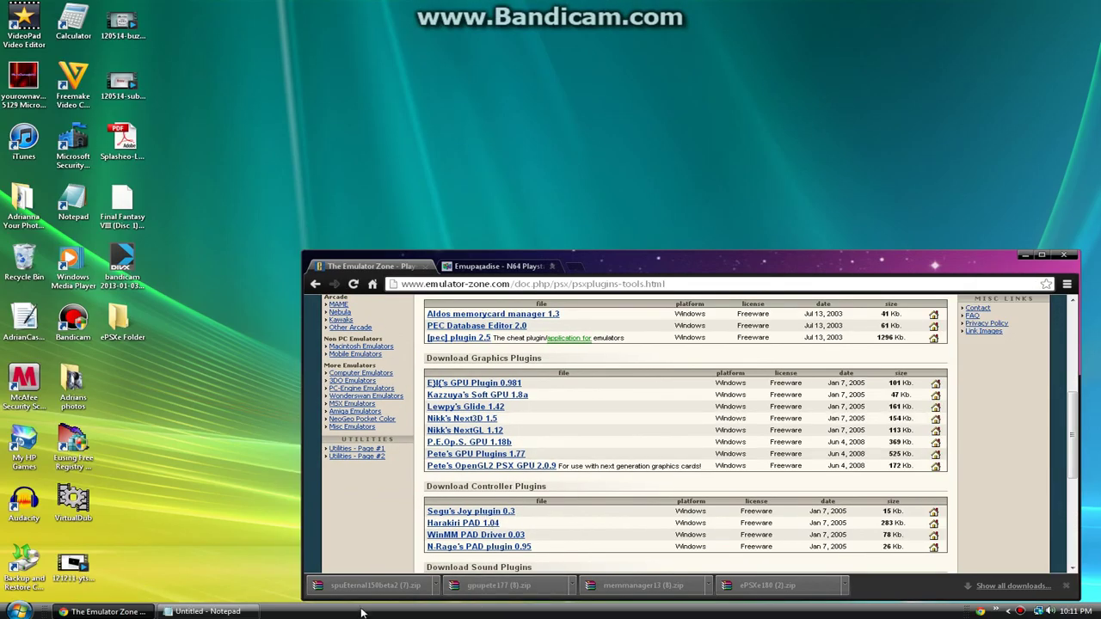
{"action": "left_click_drag", "start_coordinate": [368, 586], "coordinate": [120, 320]}
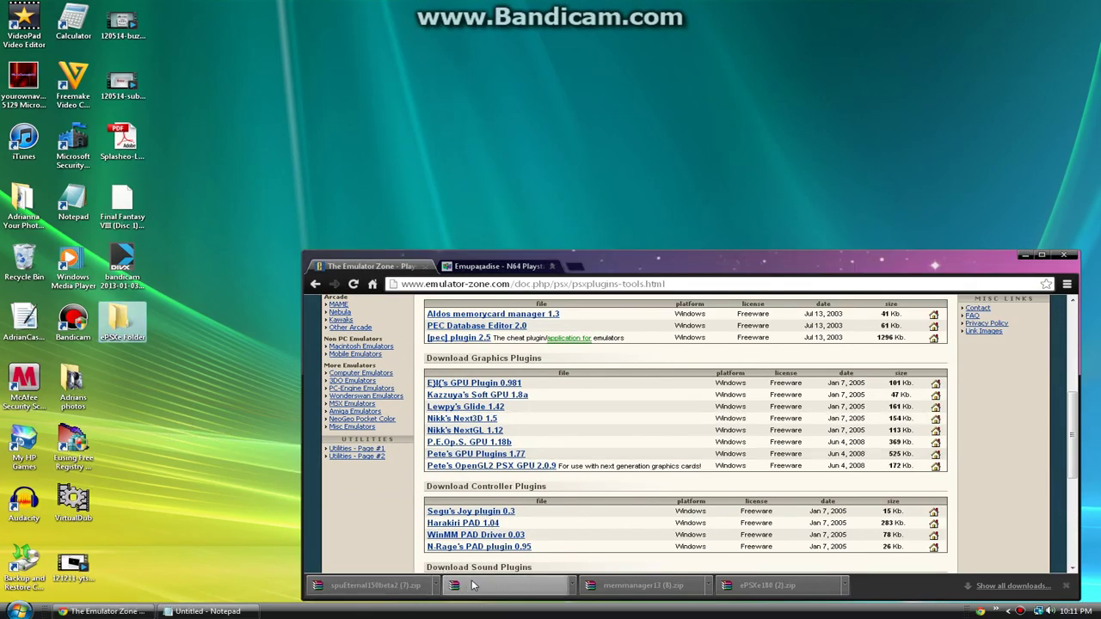
{"action": "left_click_drag", "start_coordinate": [469, 589], "coordinate": [115, 319]}
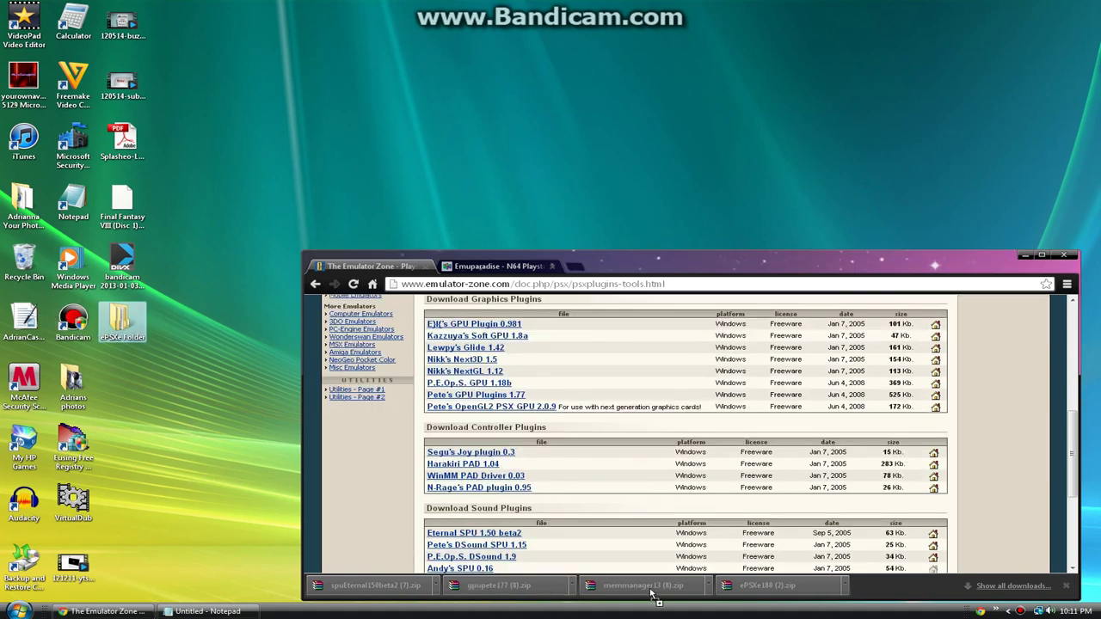
{"action": "left_click_drag", "start_coordinate": [651, 594], "coordinate": [120, 322]}
{"action": "scroll", "coordinate": [121, 323], "scroll_direction": "down", "scroll_amount": 1}
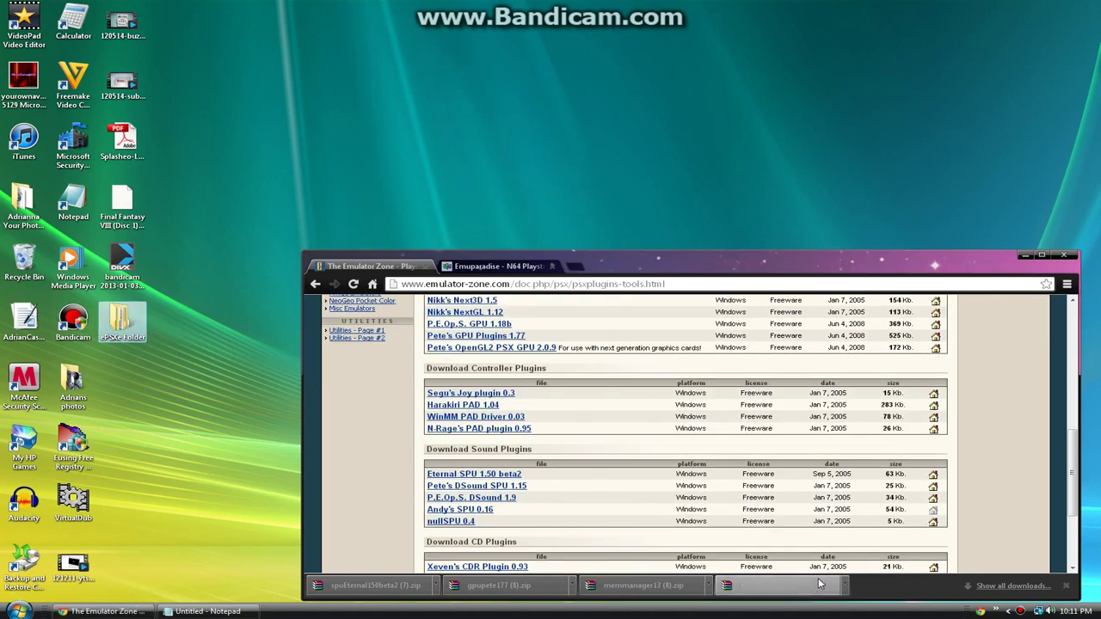
{"action": "left_click_drag", "start_coordinate": [761, 586], "coordinate": [140, 317]}
{"action": "double_click", "coordinate": [122, 320]}
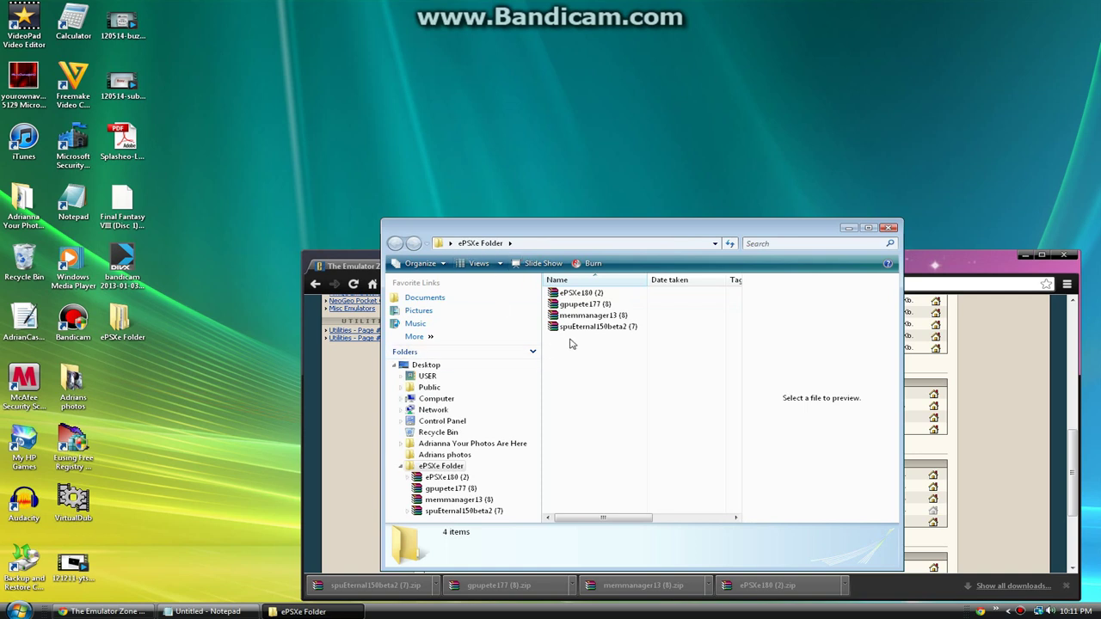
Extract the ePSXe180 archive directly into ePSXe Folder with WinRAR.
{"action": "left_click", "coordinate": [573, 294]}
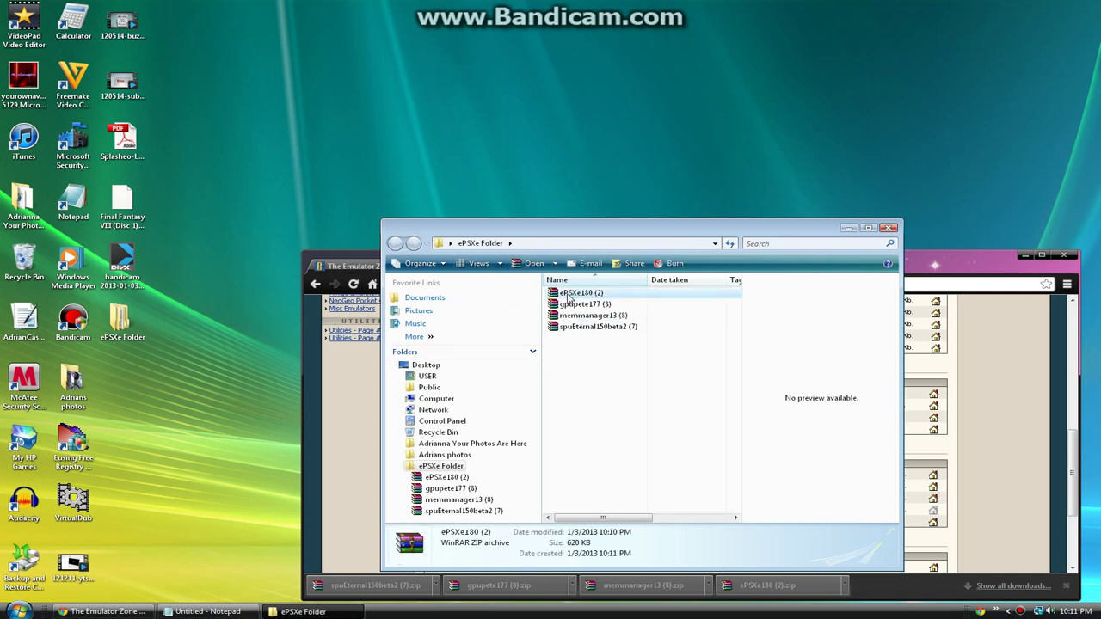
{"action": "right_click", "coordinate": [569, 297]}
{"action": "left_click", "coordinate": [597, 324]}
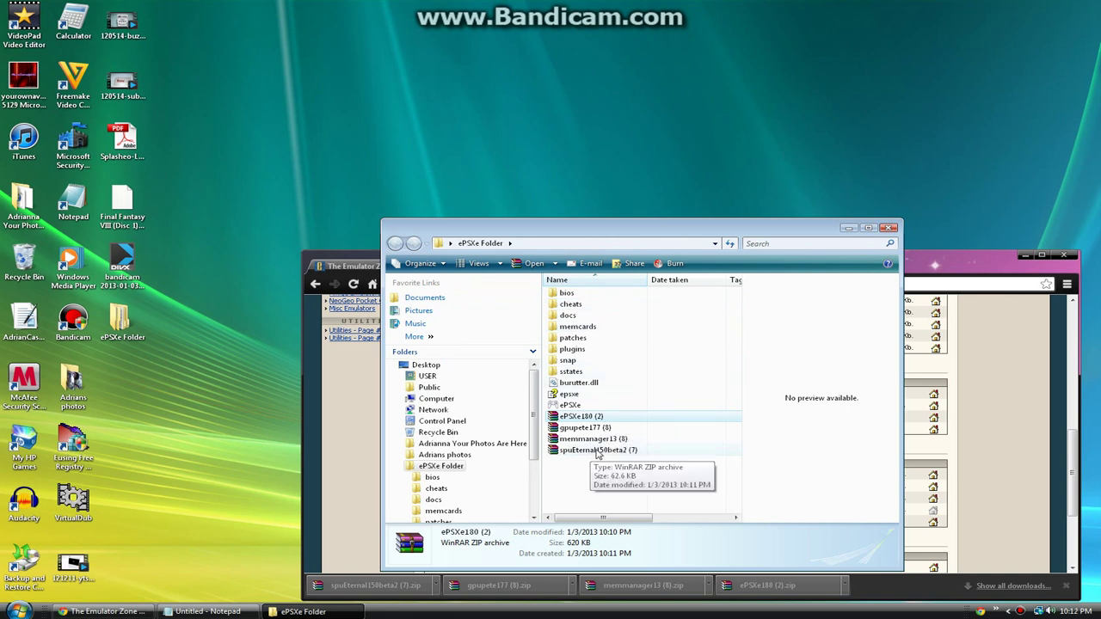
Move the spuEternal150beta2 and gpupete177 zips into plugins and memmanager13 into memcards.
{"action": "left_click_drag", "start_coordinate": [590, 456], "coordinate": [582, 349]}
{"action": "left_click_drag", "start_coordinate": [582, 442], "coordinate": [584, 328]}
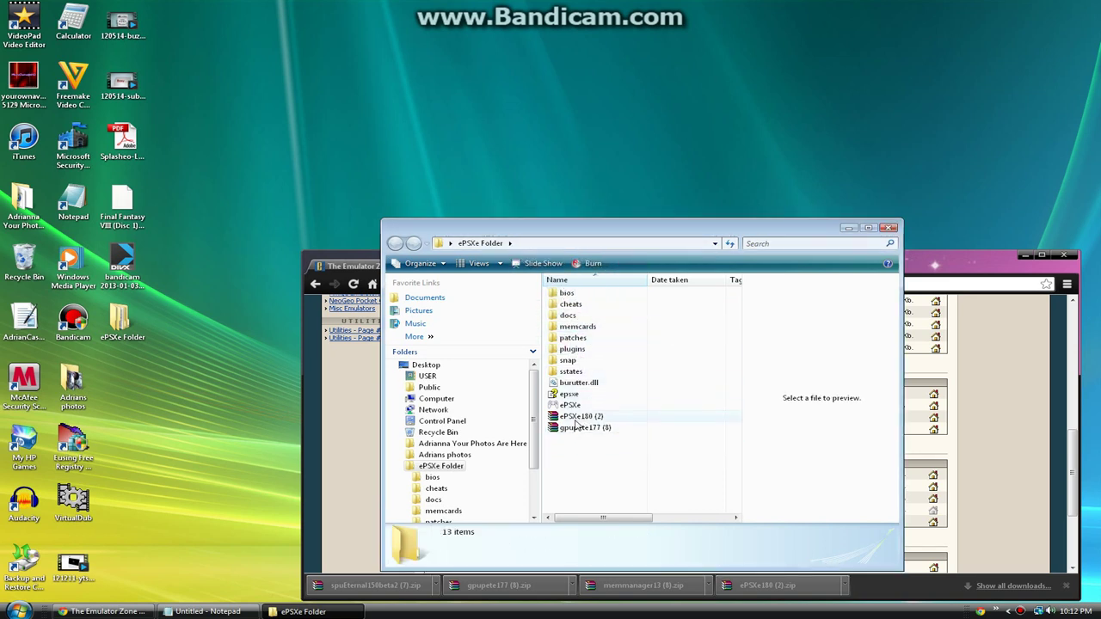
{"action": "left_click_drag", "start_coordinate": [573, 427], "coordinate": [575, 350]}
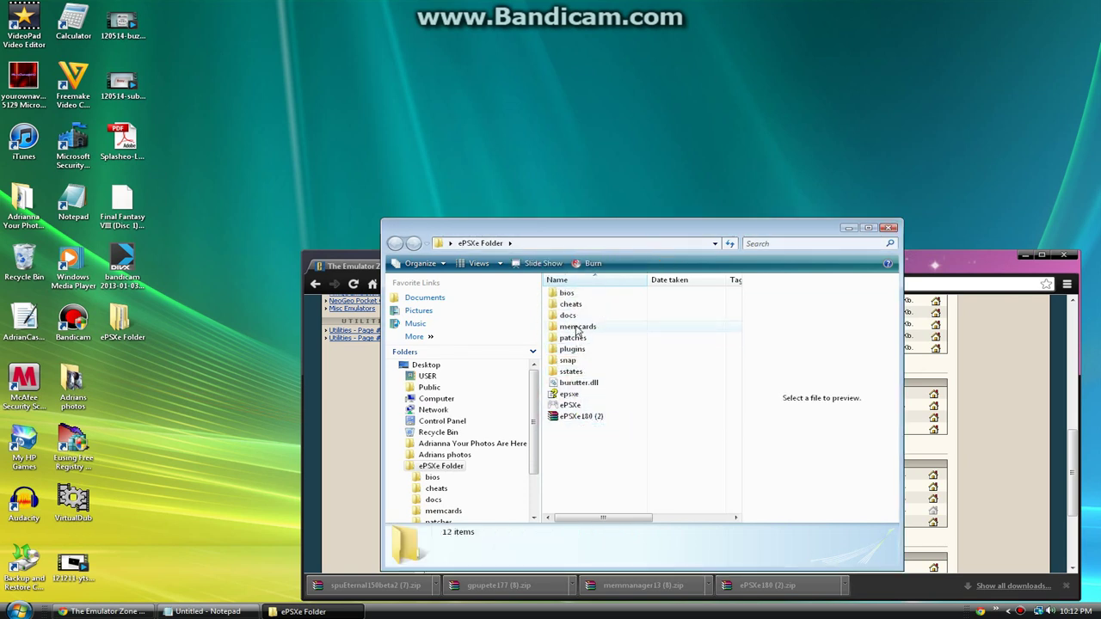
Extract memmanager13 inside the memcards folder.
{"action": "double_click", "coordinate": [579, 327]}
{"action": "right_click", "coordinate": [660, 326]}
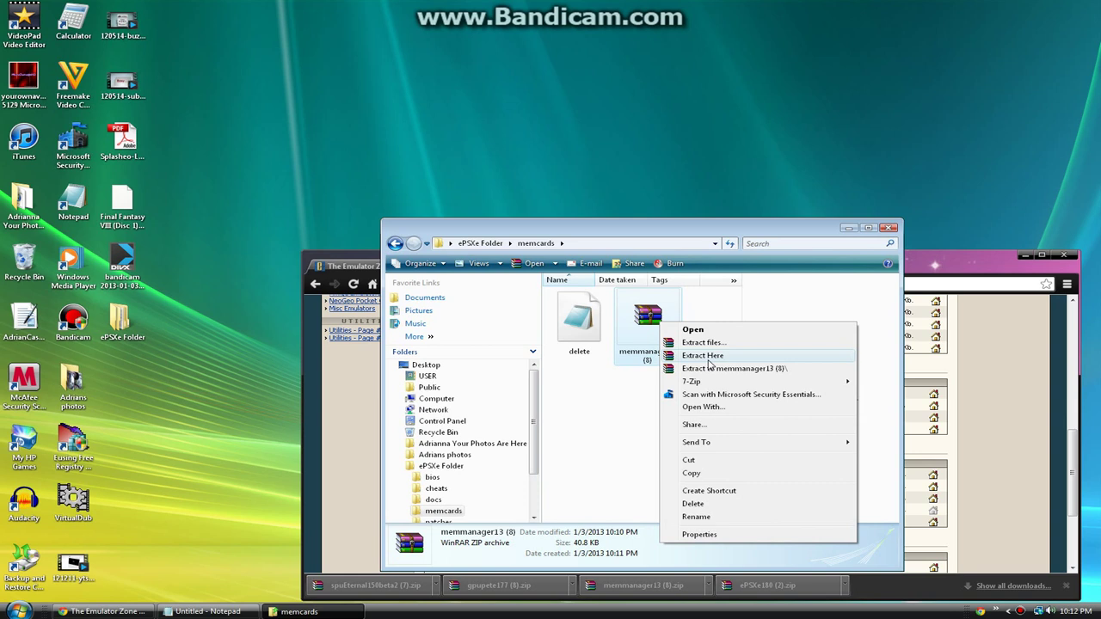
{"action": "left_click", "coordinate": [713, 358]}
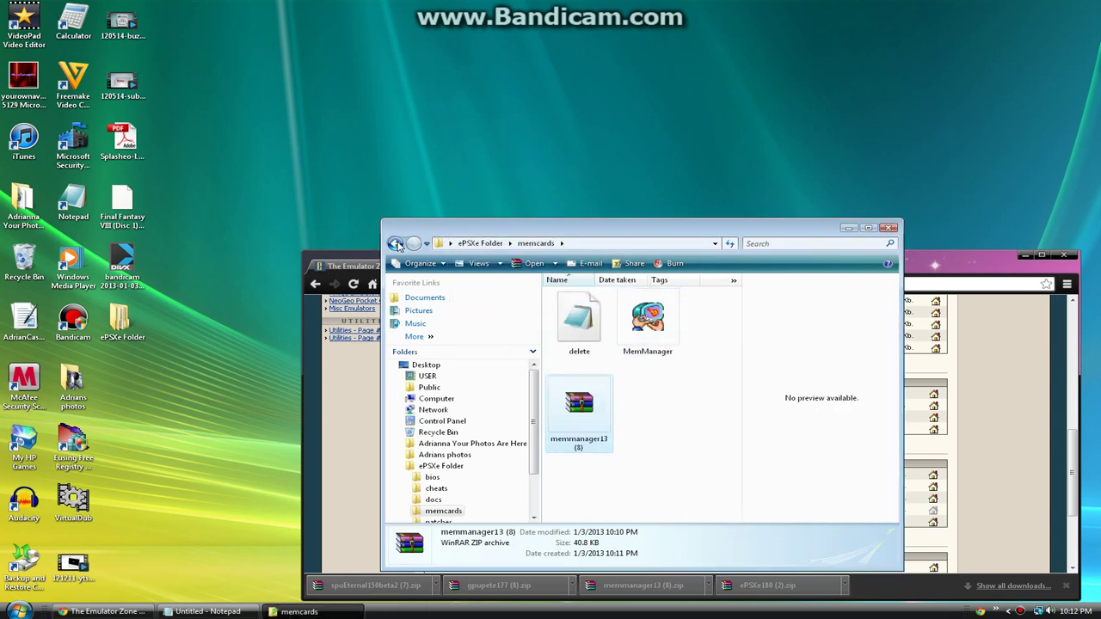
In the plugins folder, extract both spuEternal150beta2 and gpupete177 archives in place.
{"action": "left_click", "coordinate": [395, 243]}
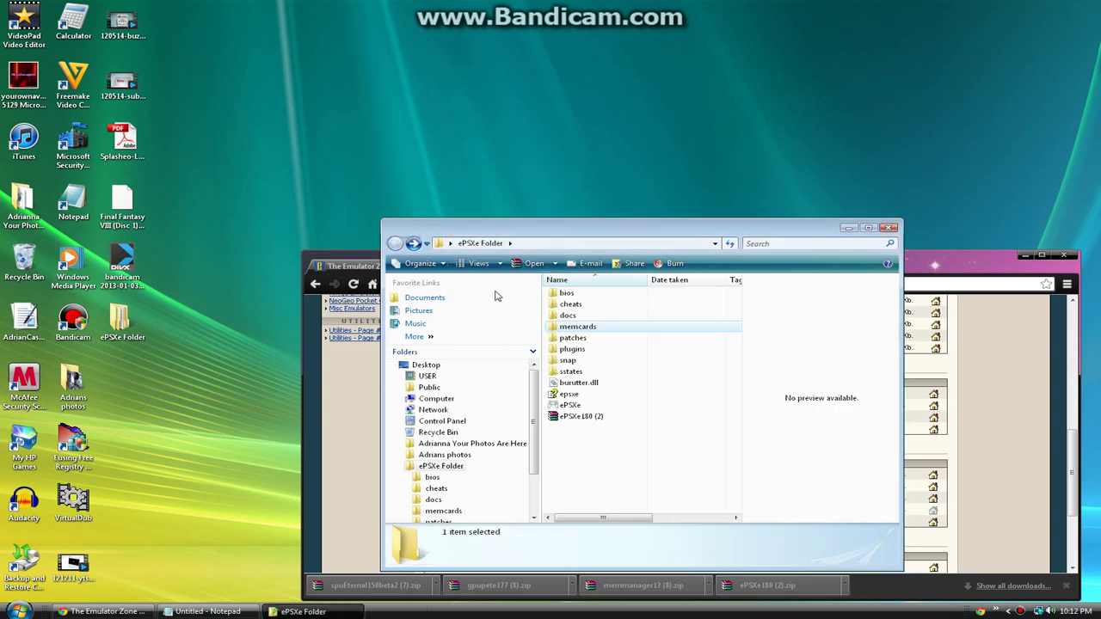
{"action": "double_click", "coordinate": [573, 350]}
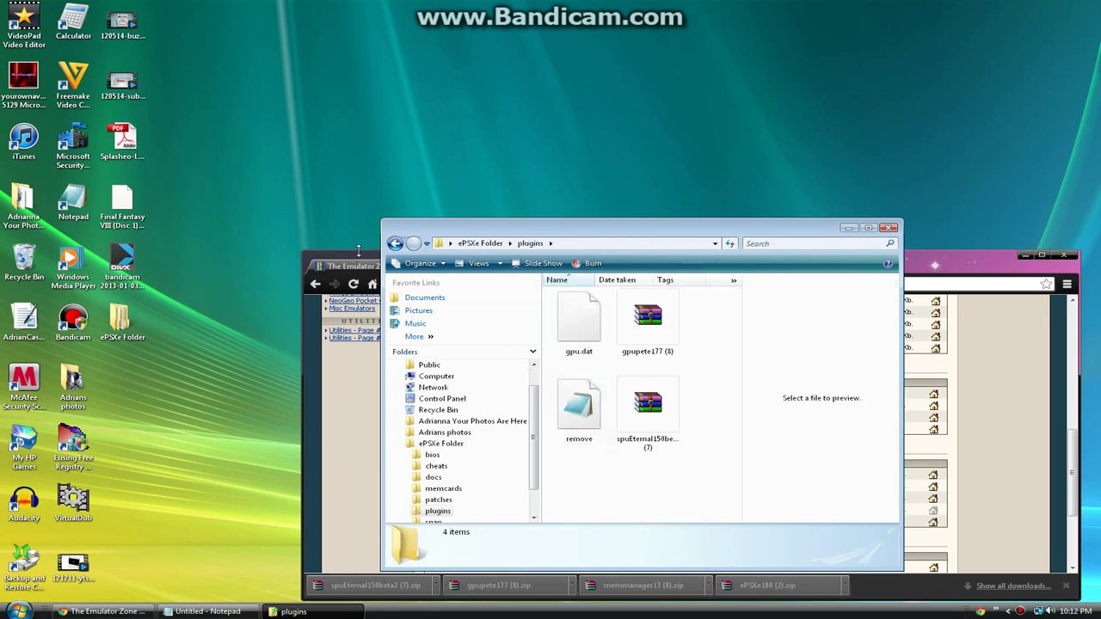
{"action": "left_click", "coordinate": [396, 244]}
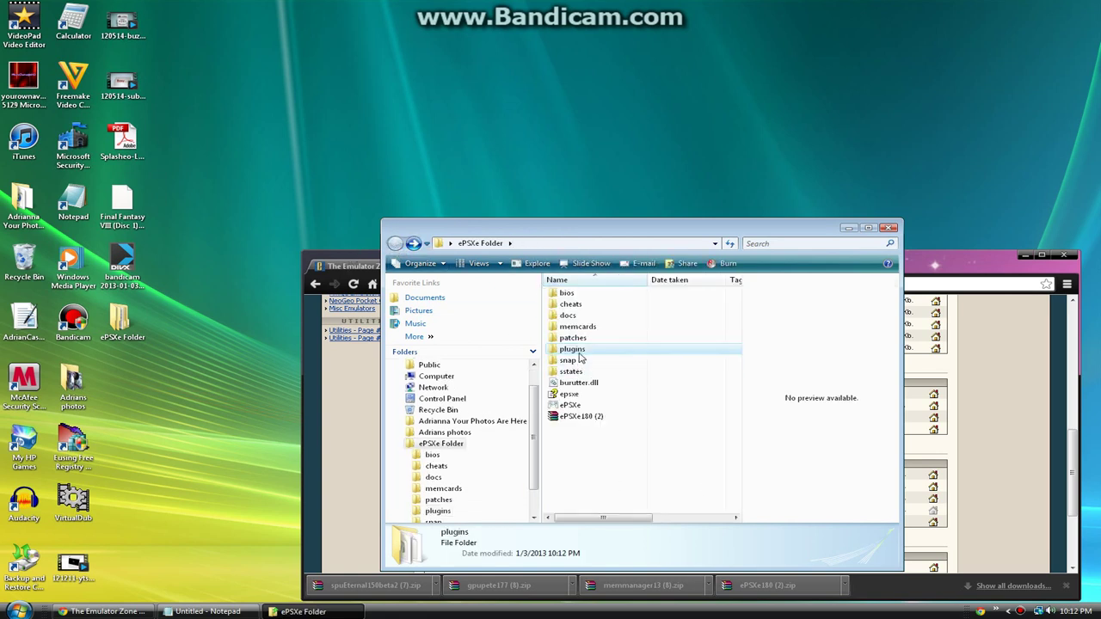
{"action": "double_click", "coordinate": [575, 349]}
{"action": "right_click", "coordinate": [633, 422]}
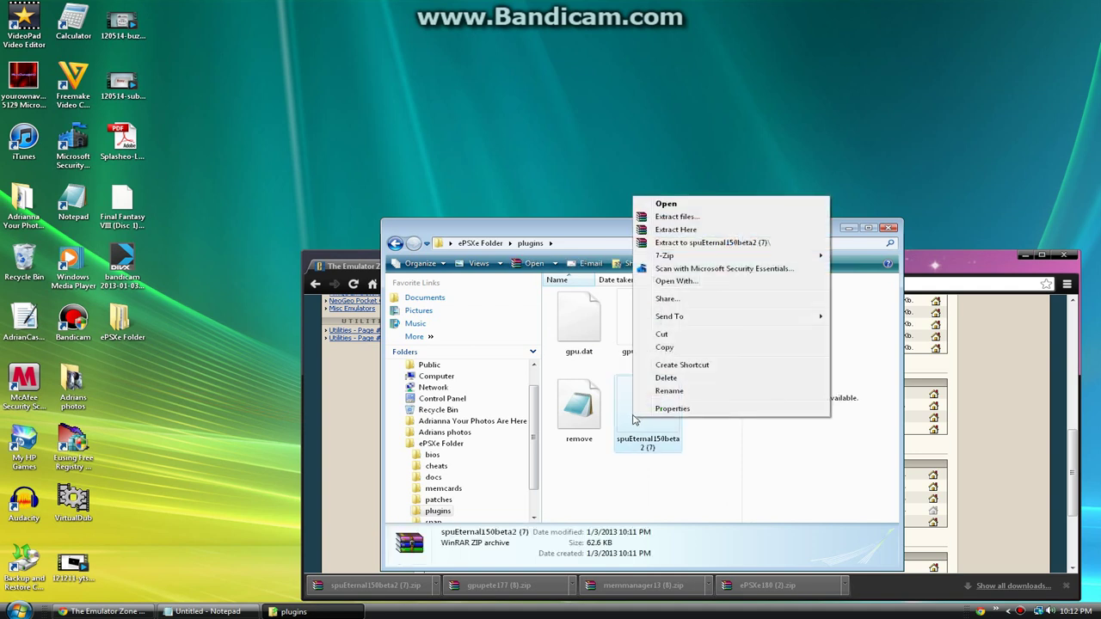
{"action": "left_click", "coordinate": [689, 233]}
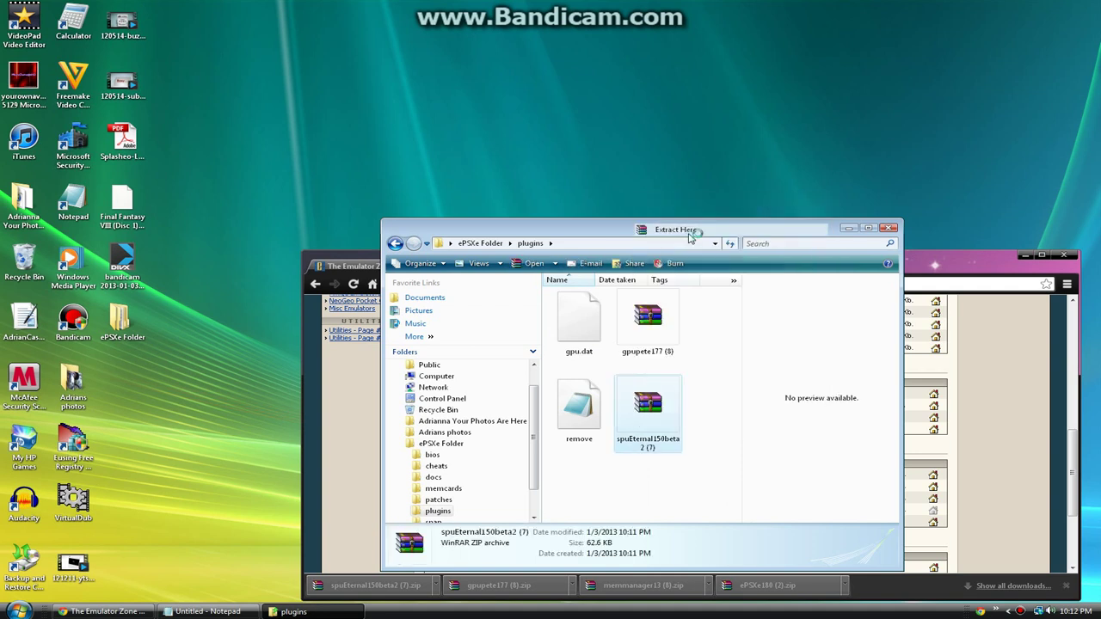
{"action": "right_click", "coordinate": [676, 326]}
{"action": "left_click", "coordinate": [710, 354]}
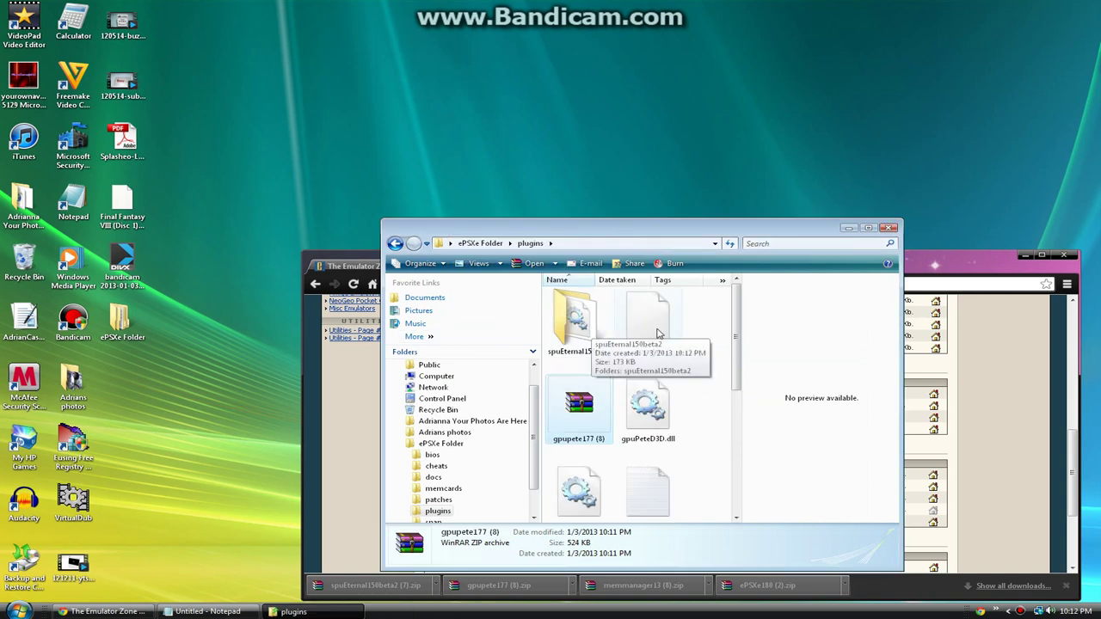
Move spuEternal.dll from its extracted subfolder up into the plugins folder.
{"action": "left_click_drag", "start_coordinate": [740, 374], "coordinate": [718, 374]}
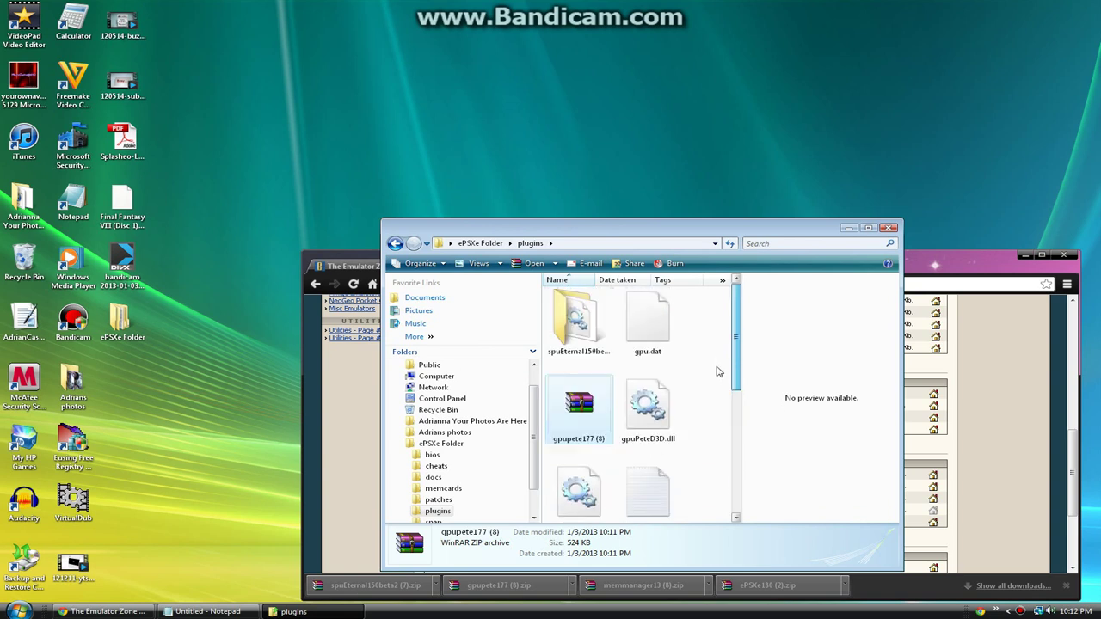
{"action": "double_click", "coordinate": [575, 320]}
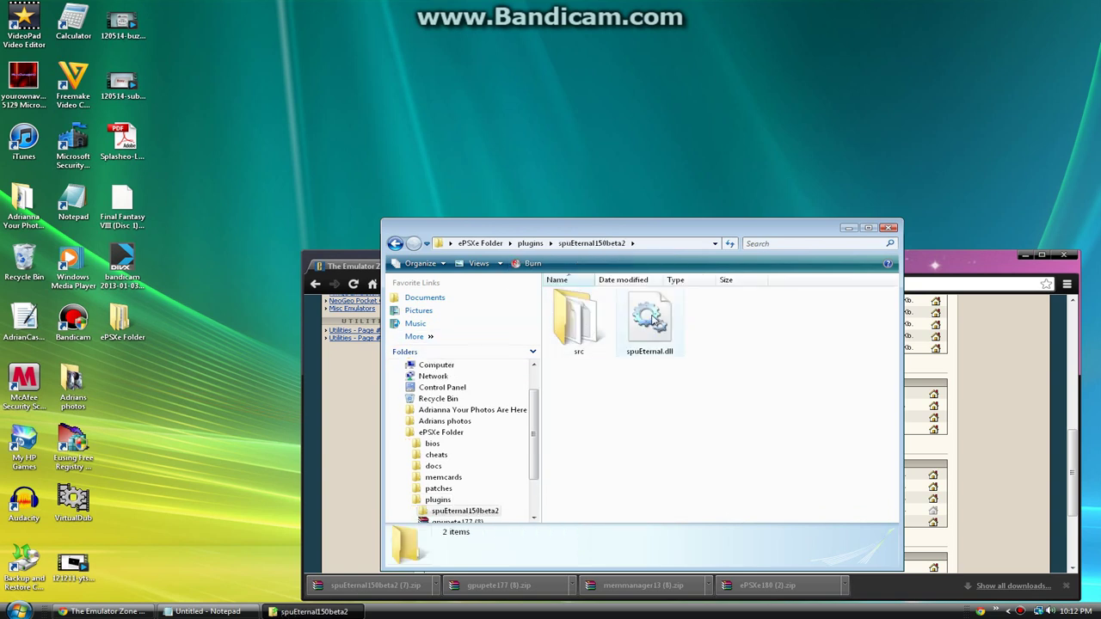
{"action": "left_click_drag", "start_coordinate": [652, 320], "coordinate": [437, 500]}
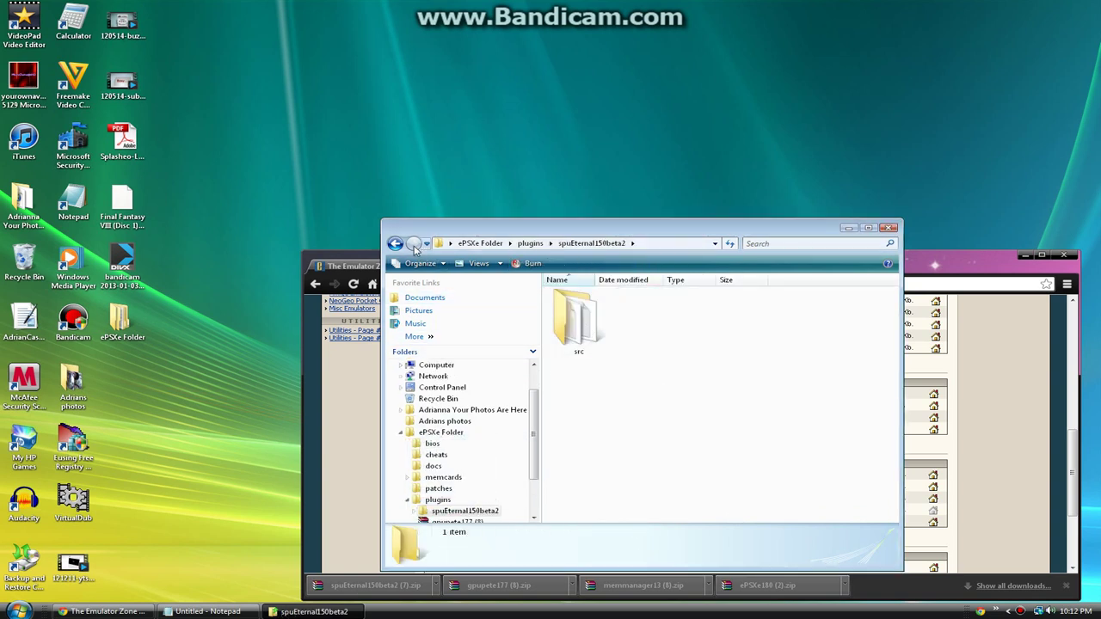
{"action": "left_click", "coordinate": [394, 243]}
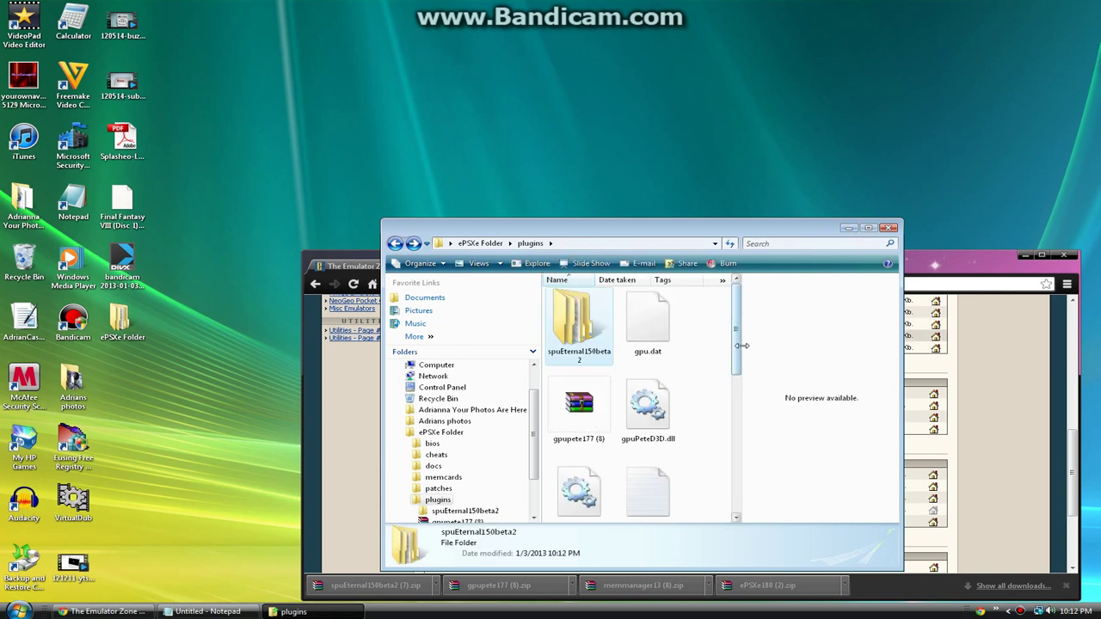
{"action": "scroll", "coordinate": [742, 345], "scroll_direction": "down", "scroll_amount": 5}
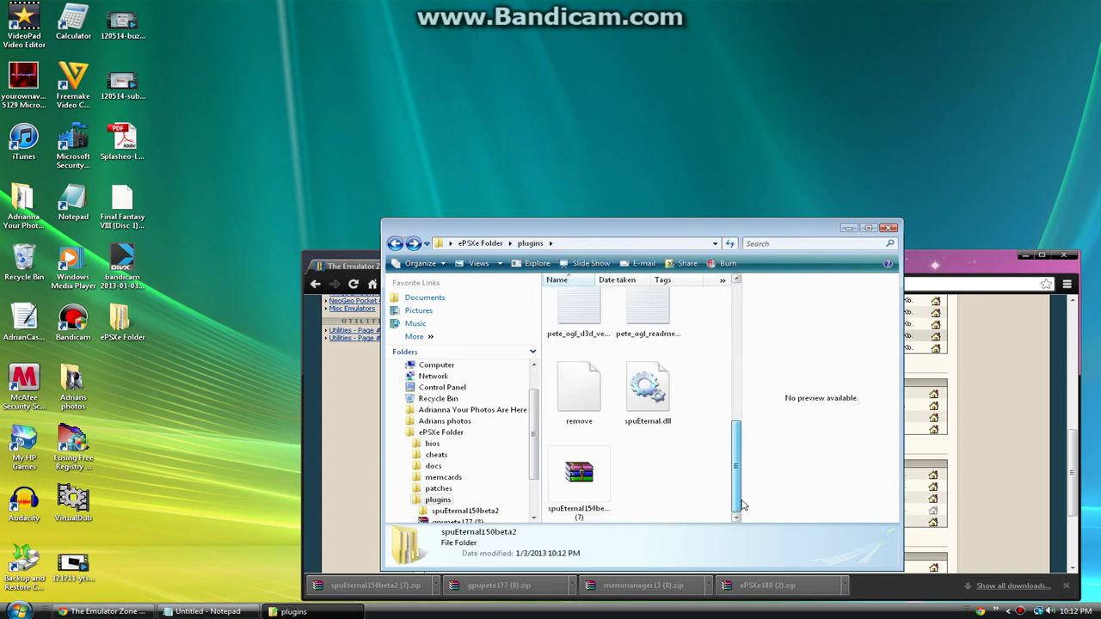
Bring up the Emuparadise BIOS list in Chrome and download PSX_Bios_SCPH1001.zip.
{"action": "left_click", "coordinate": [848, 229]}
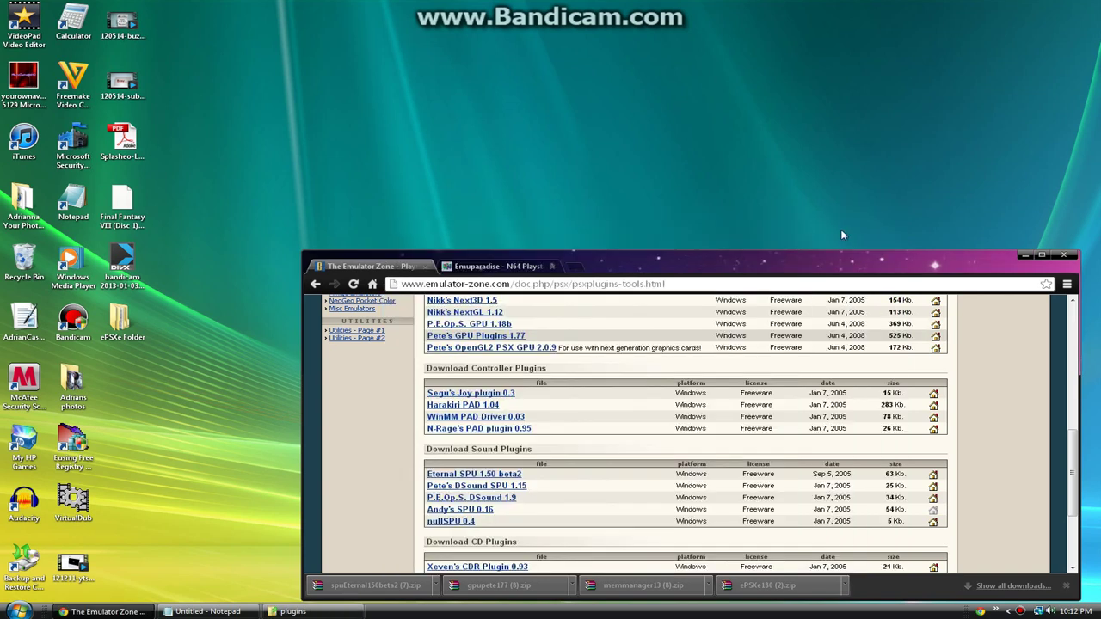
{"action": "left_click", "coordinate": [1041, 255]}
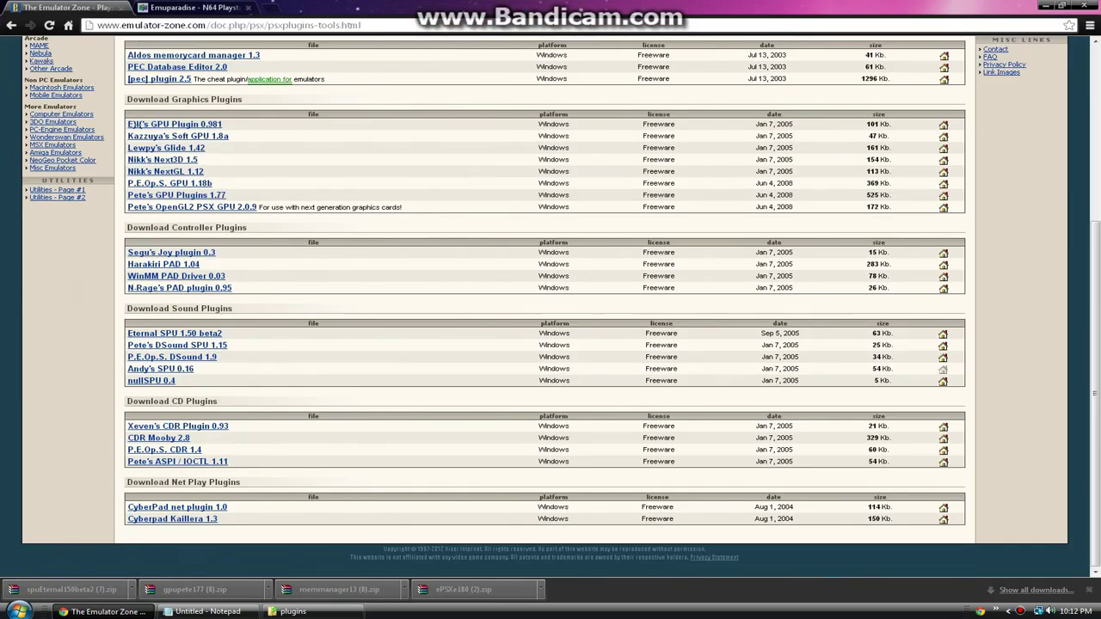
{"action": "left_click", "coordinate": [146, 9]}
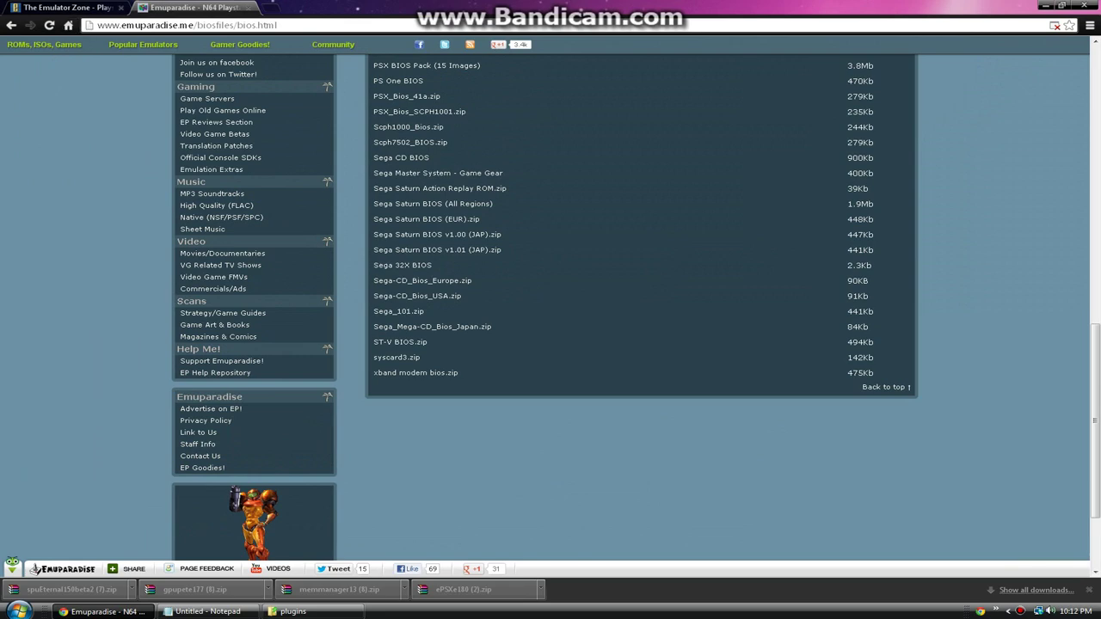
{"action": "scroll", "coordinate": [542, 277], "scroll_direction": "up", "scroll_amount": 10}
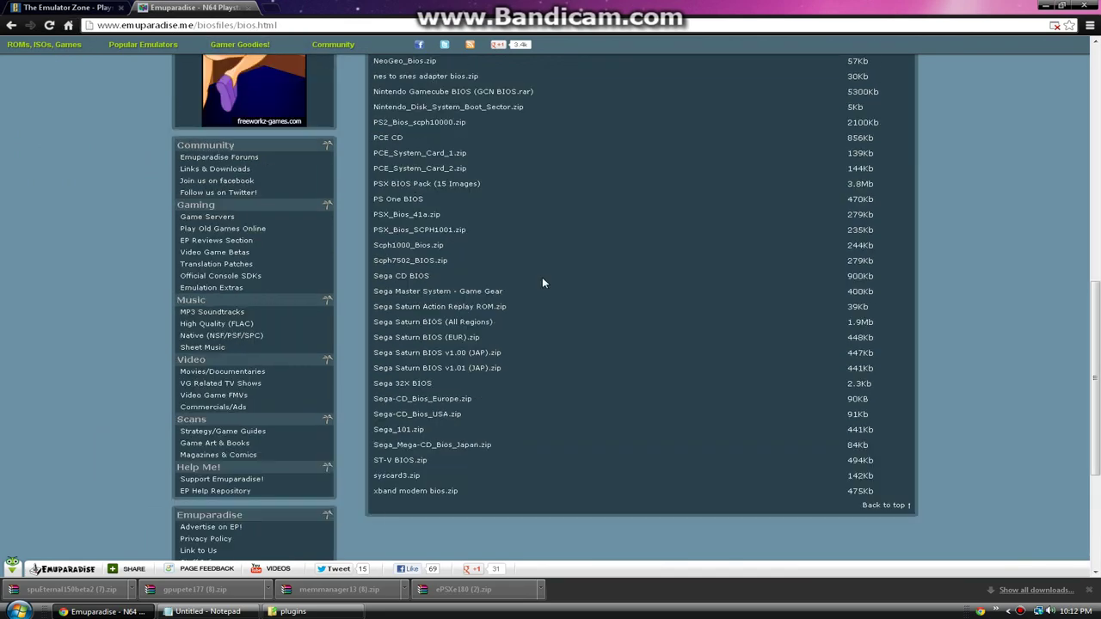
{"action": "scroll", "coordinate": [443, 198], "scroll_direction": "down", "scroll_amount": 10}
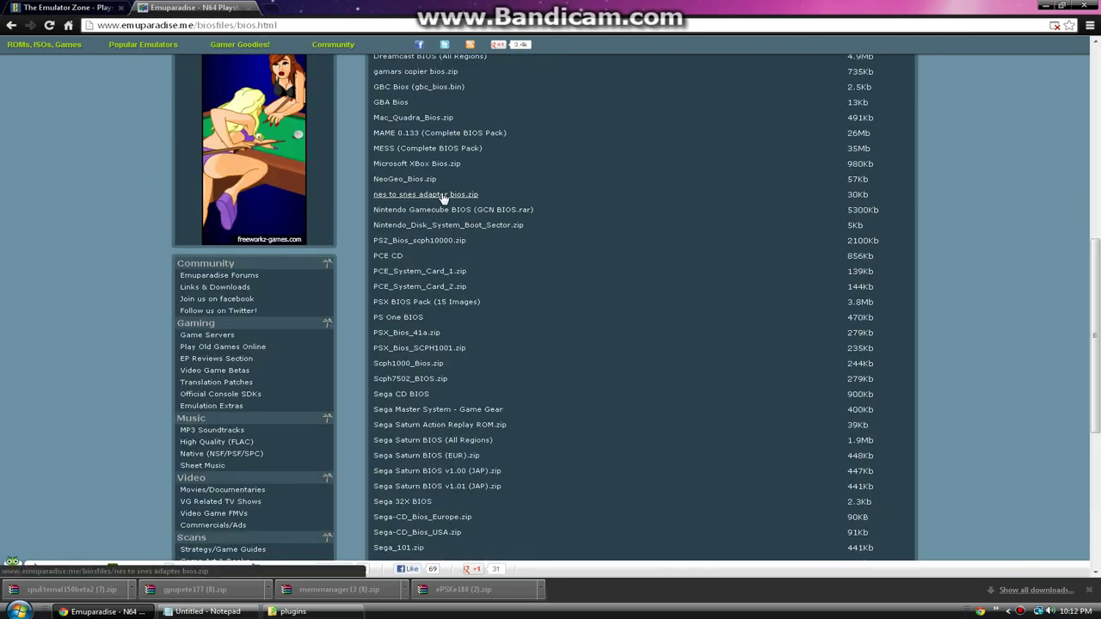
{"action": "scroll", "coordinate": [658, 307], "scroll_direction": "up", "scroll_amount": 4}
{"action": "left_click", "coordinate": [431, 356]}
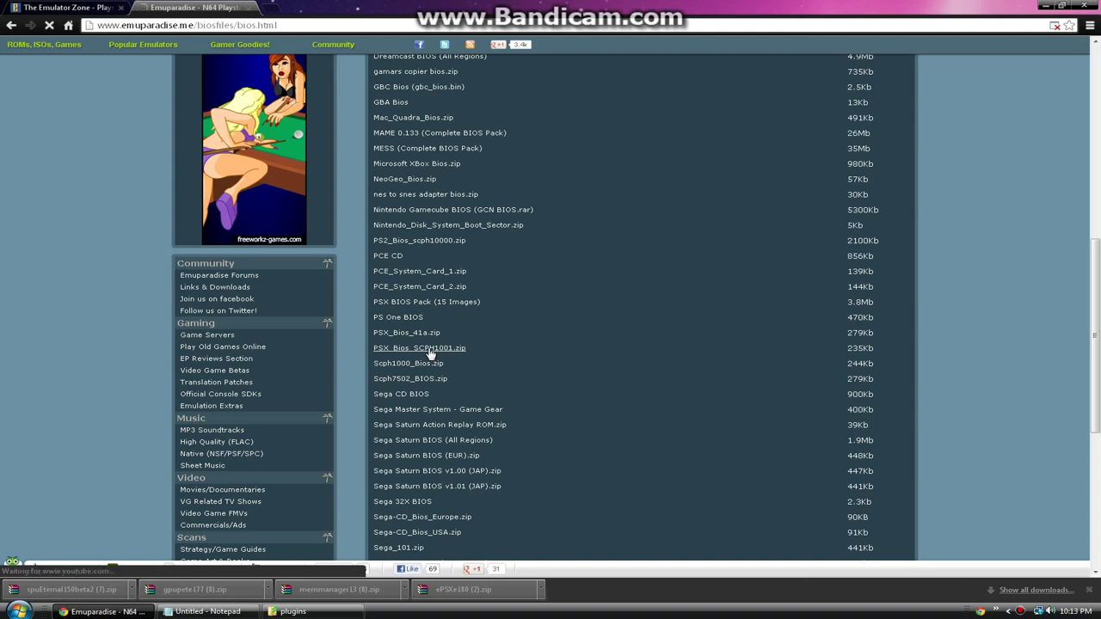
{"action": "left_click", "coordinate": [1064, 7]}
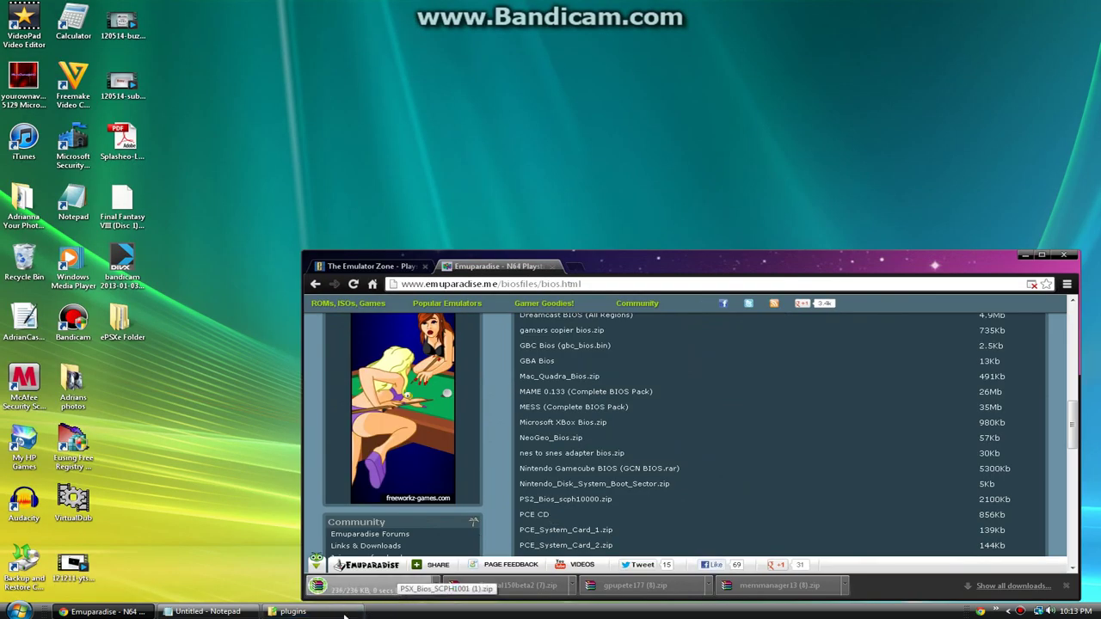
Open ePSXe Folder, extract SCPH1001.BIN from the PSX_Bios zip and move it into bios.
{"action": "left_click", "coordinate": [293, 611]}
{"action": "left_click", "coordinate": [351, 592]}
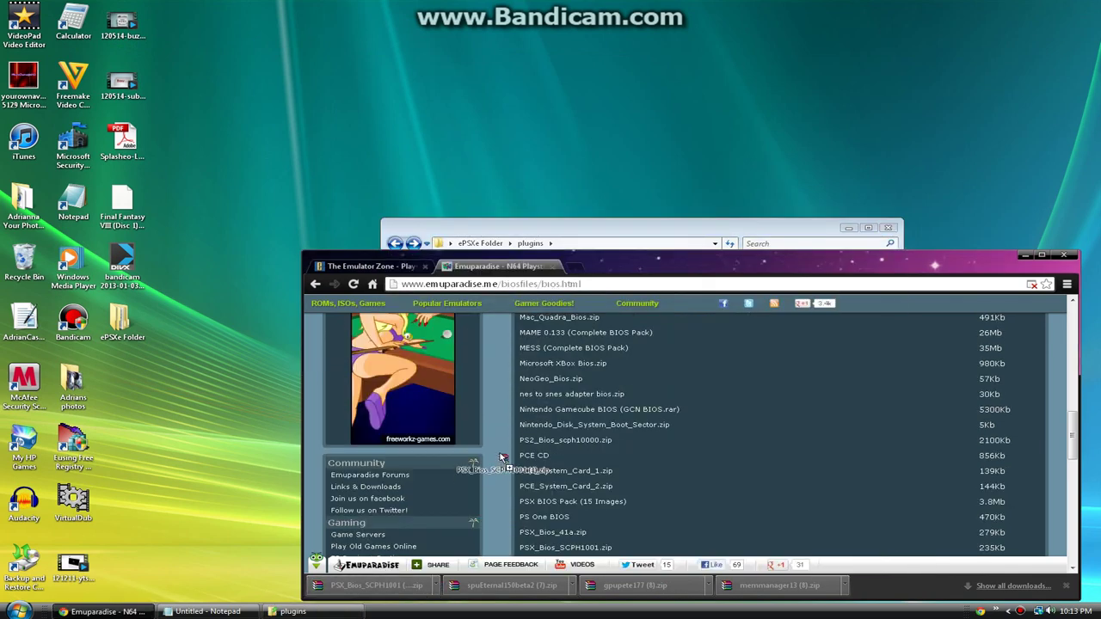
{"action": "double_click", "coordinate": [130, 321]}
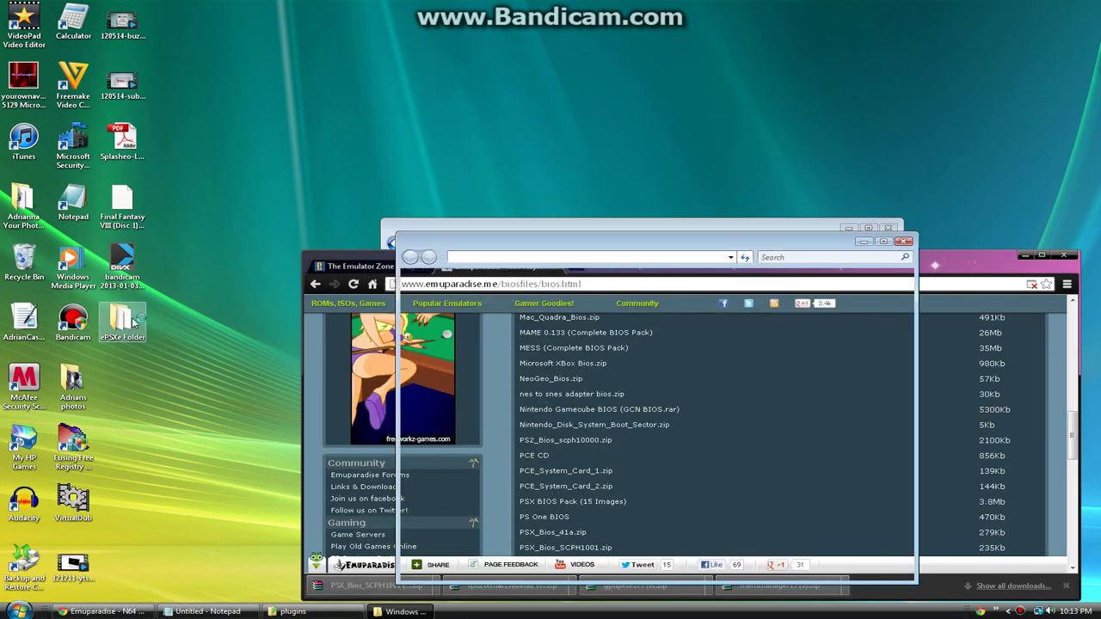
{"action": "left_click_drag", "start_coordinate": [610, 252], "coordinate": [499, 271]}
{"action": "right_click", "coordinate": [492, 466]}
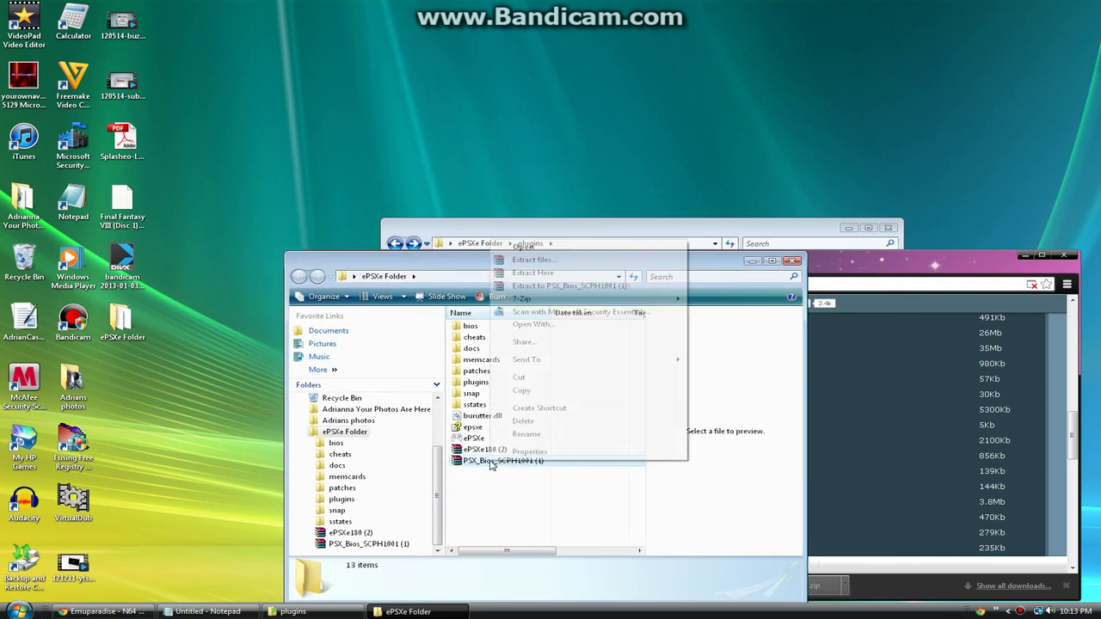
{"action": "left_click", "coordinate": [540, 275]}
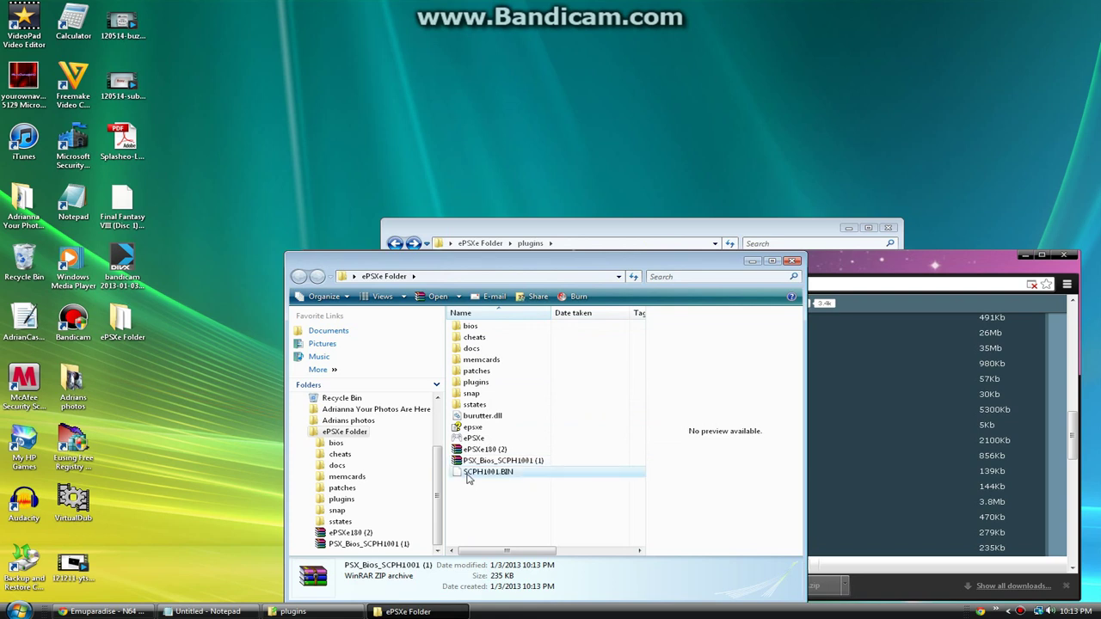
{"action": "left_click_drag", "start_coordinate": [482, 472], "coordinate": [505, 335]}
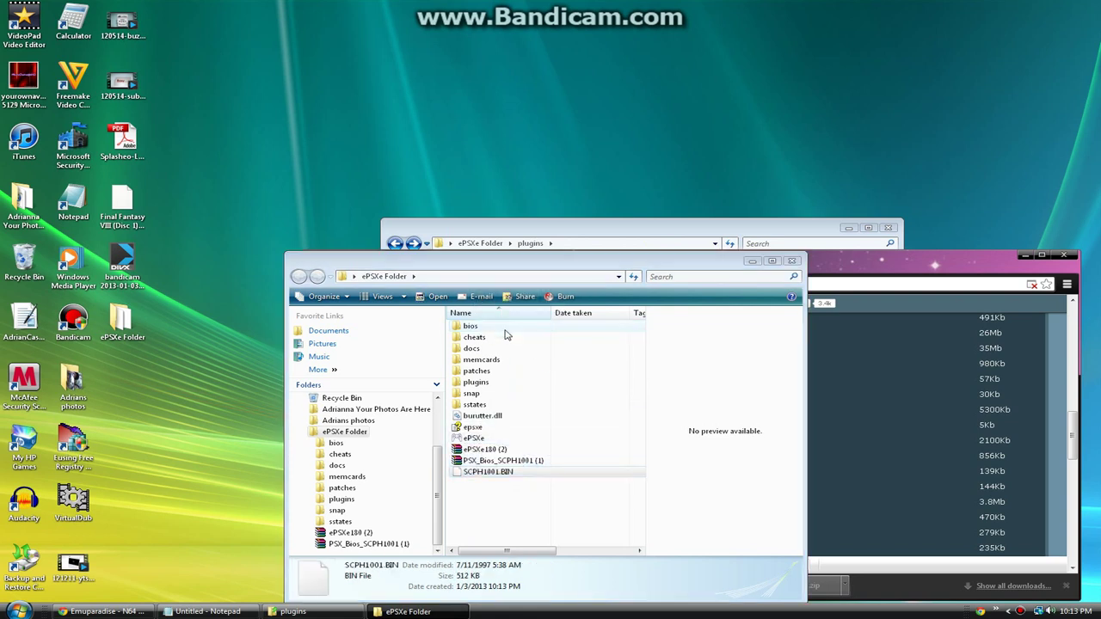
Launch ePSXe, start the Wizard Guide and accept the scph1001 BIOS step.
{"action": "double_click", "coordinate": [473, 439]}
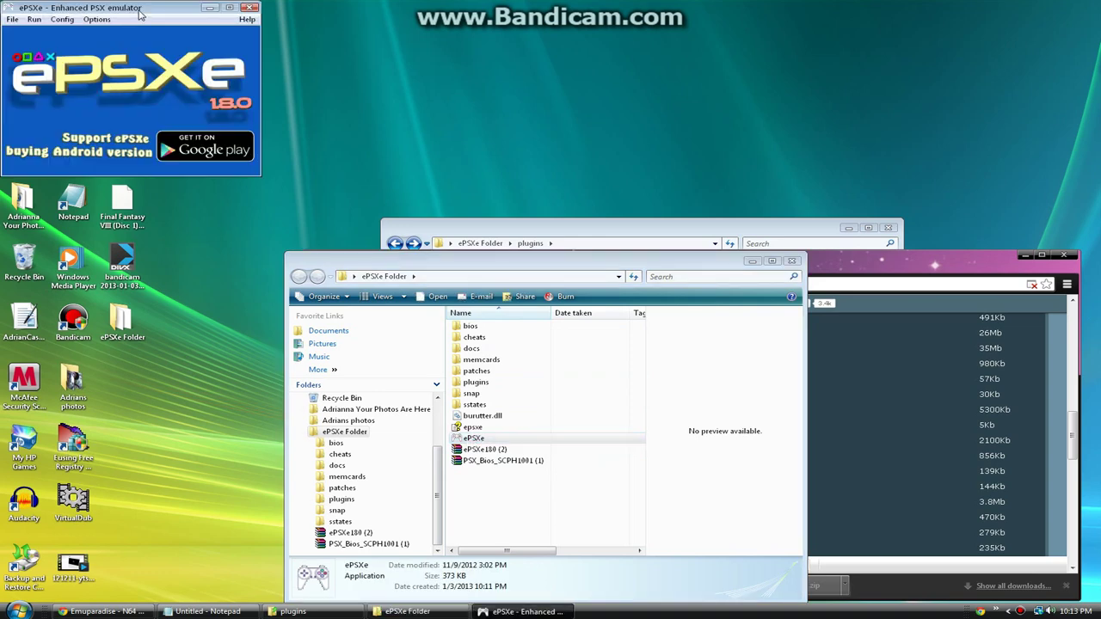
{"action": "left_click_drag", "start_coordinate": [135, 10], "coordinate": [450, 276]}
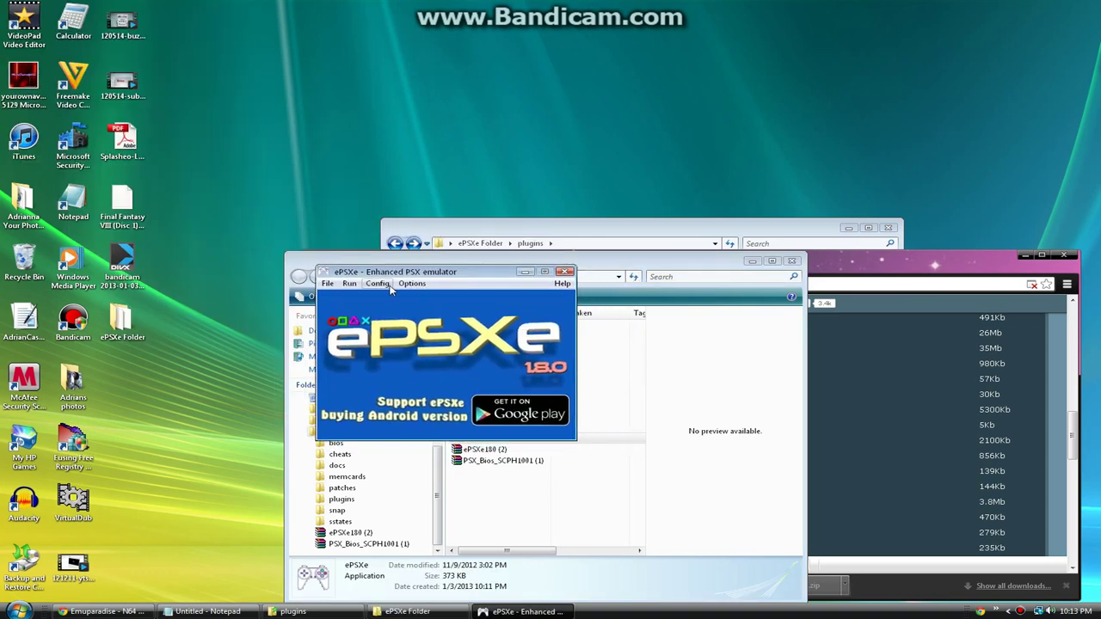
{"action": "left_click", "coordinate": [385, 290]}
{"action": "left_click", "coordinate": [387, 296]}
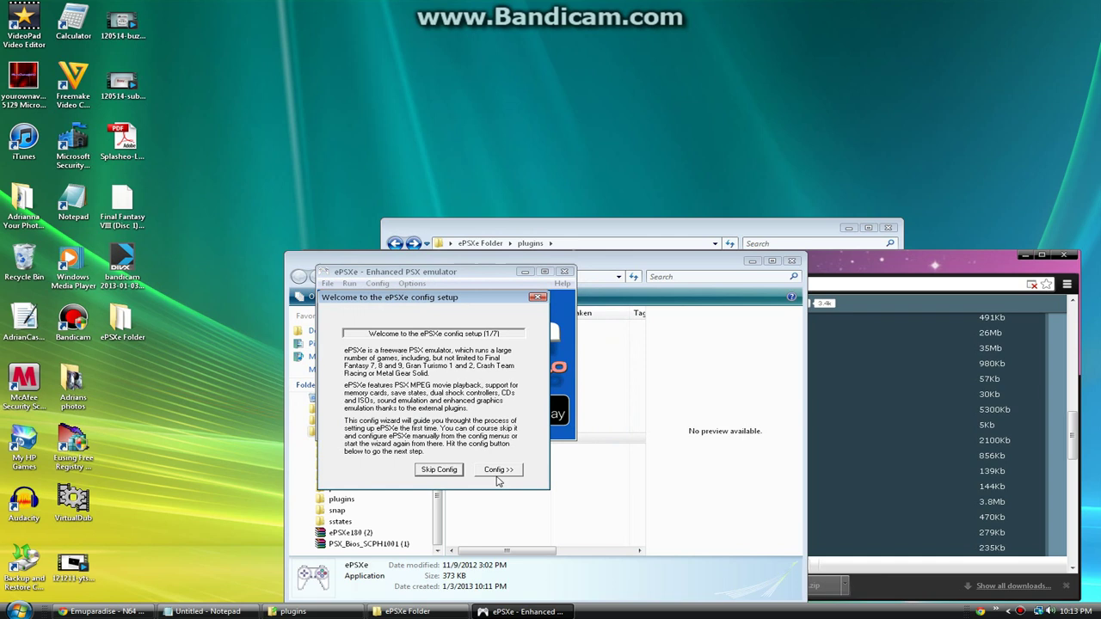
{"action": "left_click", "coordinate": [497, 475]}
{"action": "left_click", "coordinate": [499, 472]}
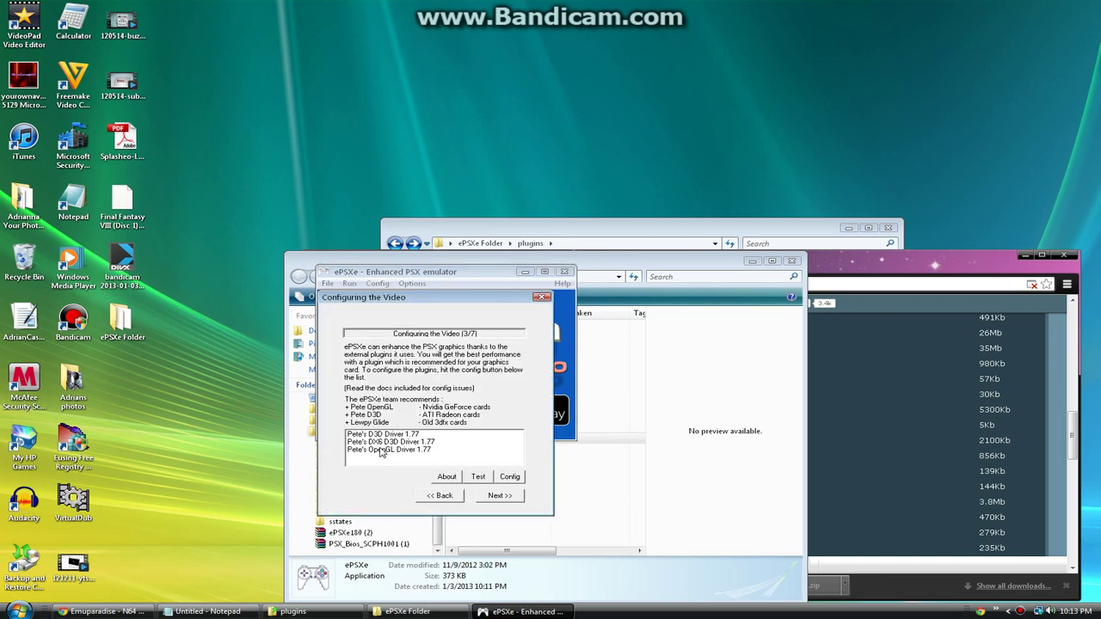
Choose Pete's OpenGL Driver 1.77 as the video plugin and accept its settings.
{"action": "left_click", "coordinate": [383, 450]}
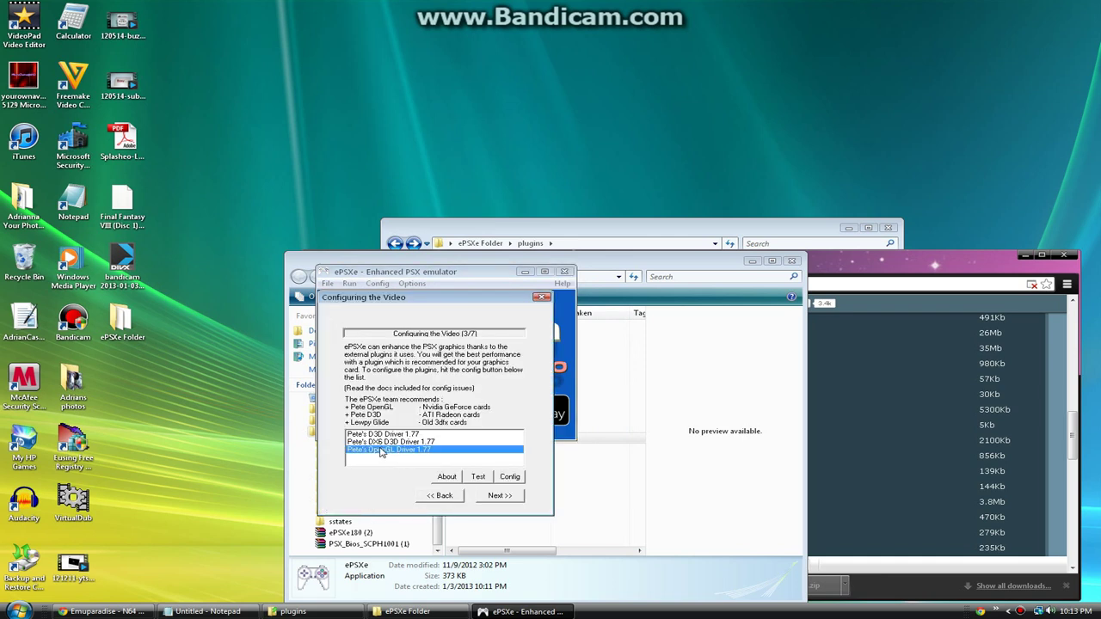
{"action": "left_click", "coordinate": [510, 478]}
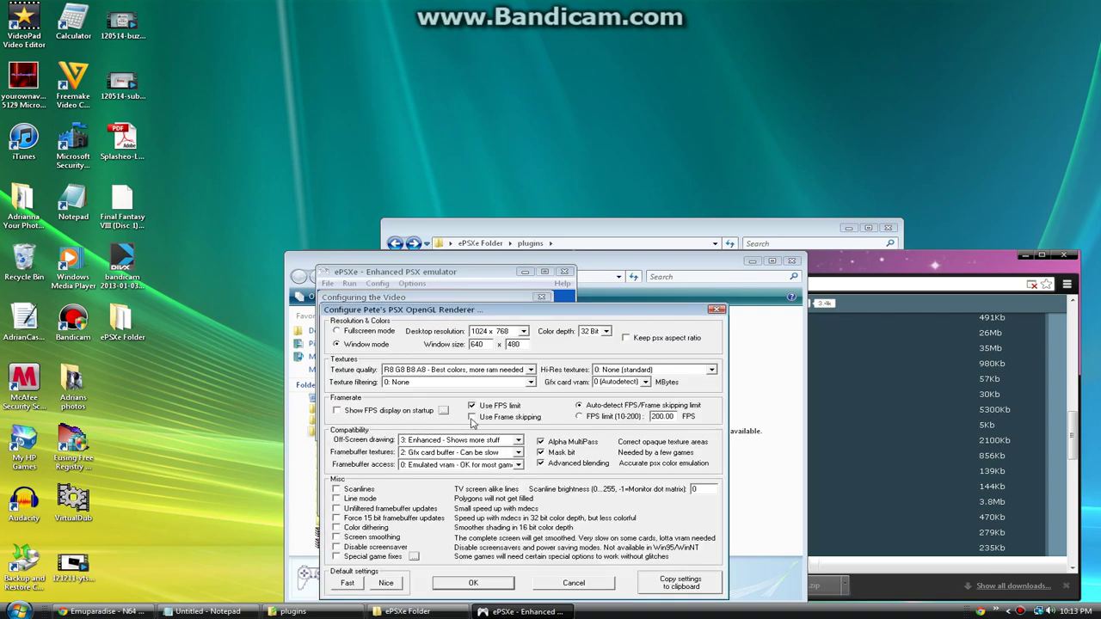
{"action": "left_click", "coordinate": [473, 583]}
In the Eternal SPU plugin settings, keep DirectSound as audio device and buffer size 64.
{"action": "left_click", "coordinate": [506, 499]}
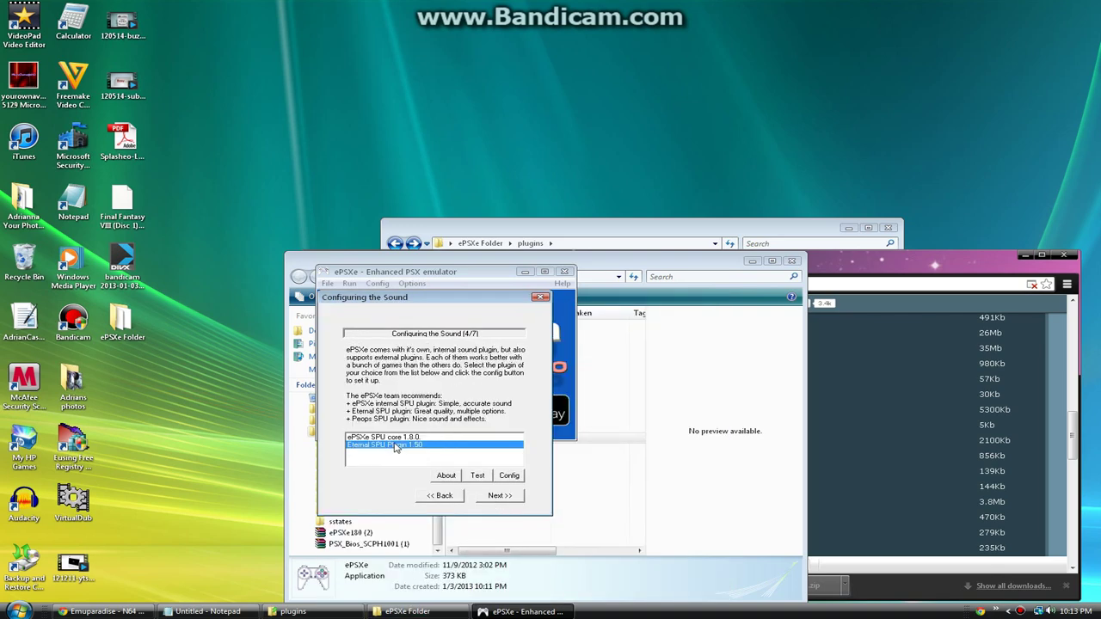
{"action": "left_click", "coordinate": [508, 475]}
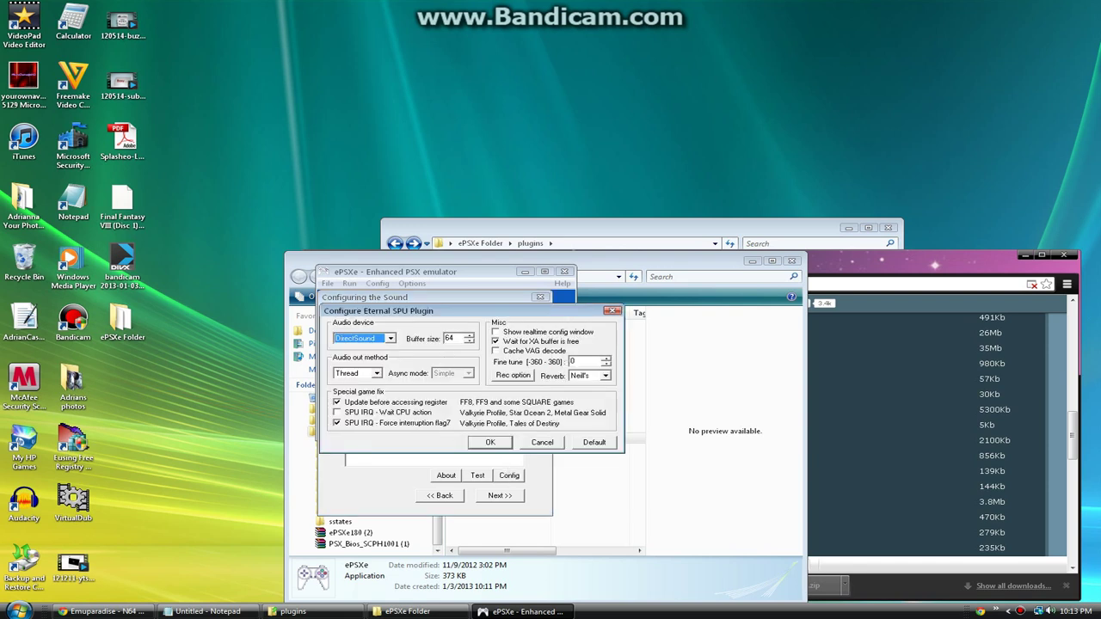
{"action": "key", "text": "Tab"}
{"action": "left_click", "coordinate": [392, 339]}
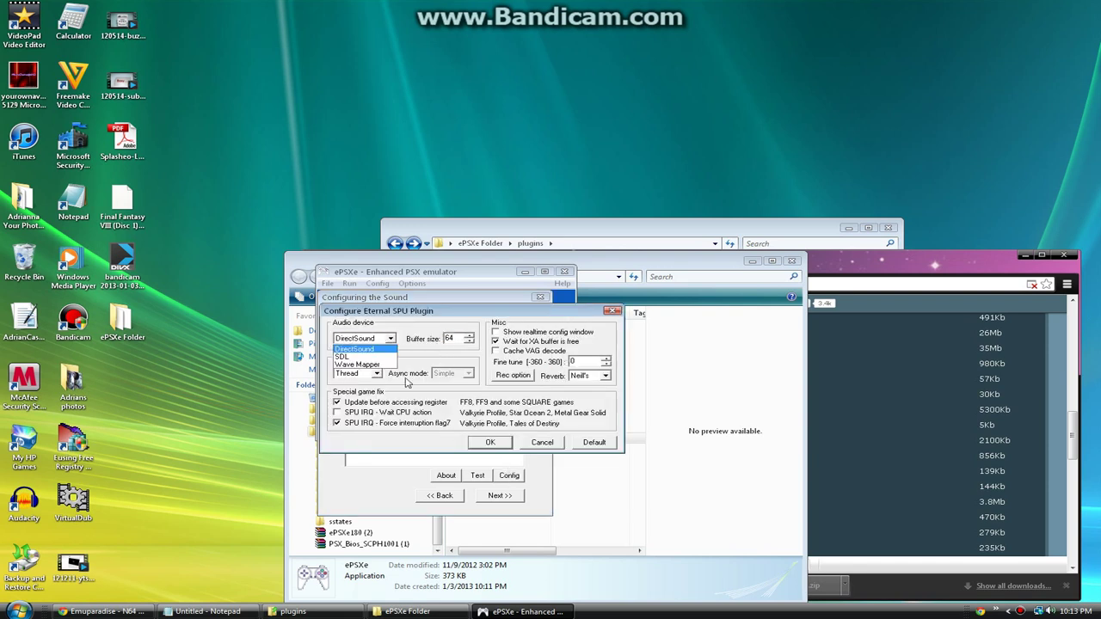
{"action": "left_click", "coordinate": [448, 362]}
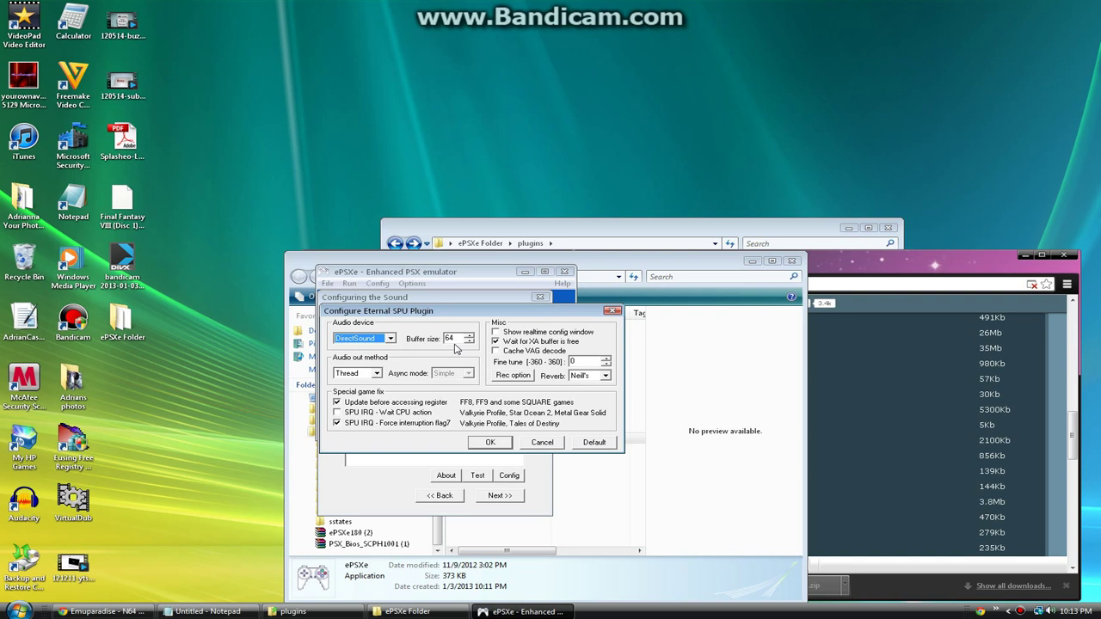
{"action": "left_click", "coordinate": [459, 340]}
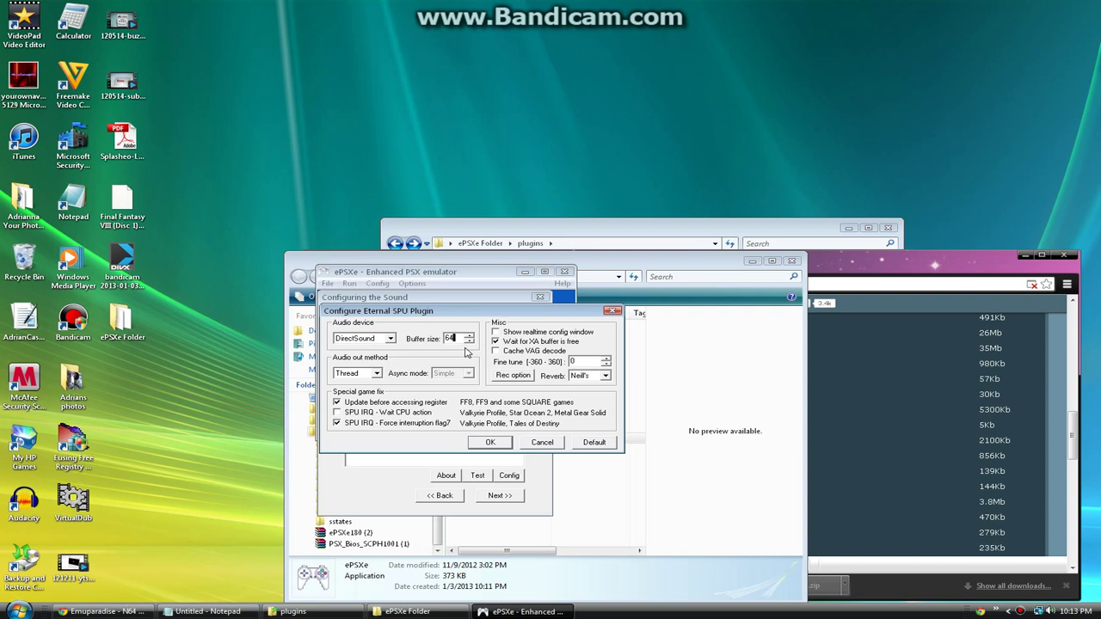
{"action": "left_click", "coordinate": [489, 442]}
Accept the sound settings and select the ePSXe CDR WNT/W2K core CD-ROM plugin.
{"action": "left_click", "coordinate": [490, 442]}
{"action": "left_click", "coordinate": [497, 495]}
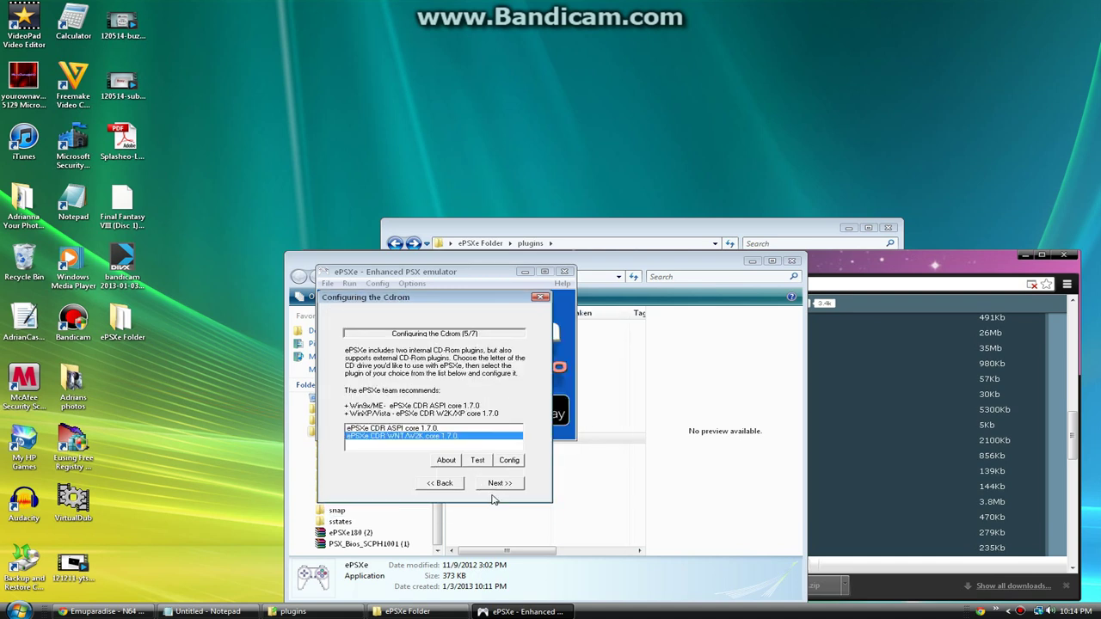
{"action": "left_click", "coordinate": [369, 429]}
{"action": "left_click", "coordinate": [376, 438]}
{"action": "left_click", "coordinate": [498, 483]}
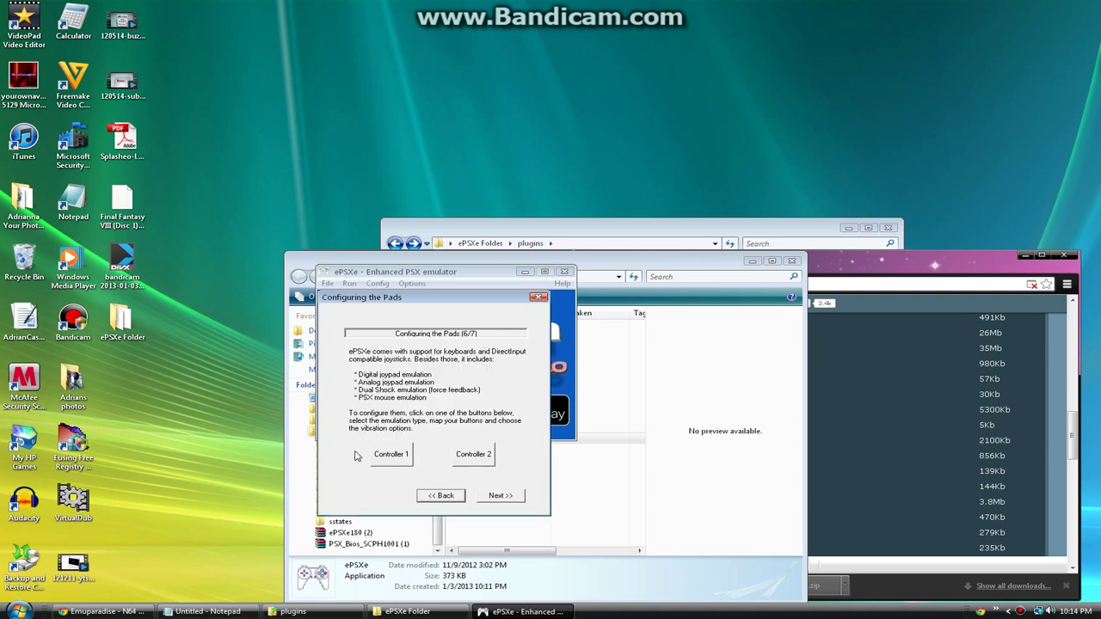
Accept the default controller 1 mapping and finish the configuration wizard.
{"action": "left_click", "coordinate": [389, 454]}
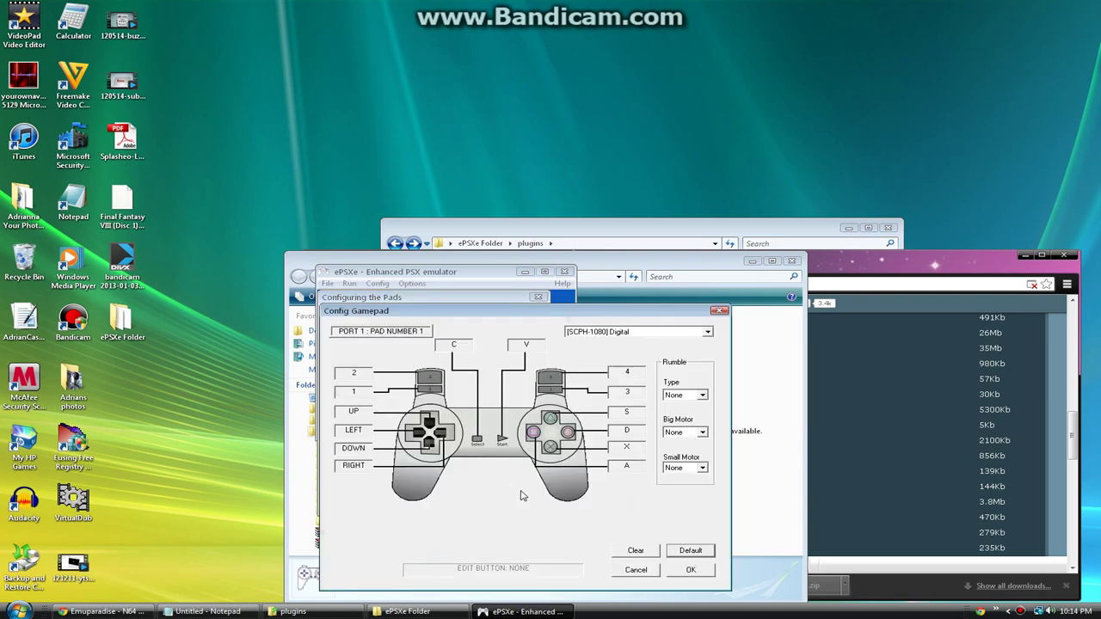
{"action": "left_click", "coordinate": [695, 573]}
{"action": "left_click", "coordinate": [499, 497]}
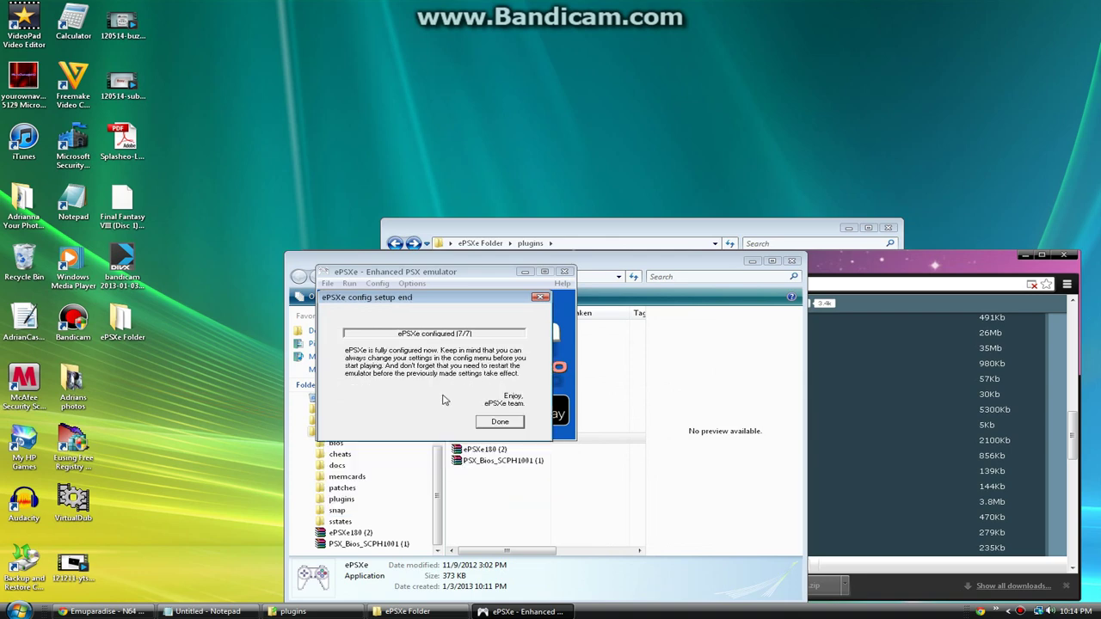
{"action": "left_click", "coordinate": [499, 422]}
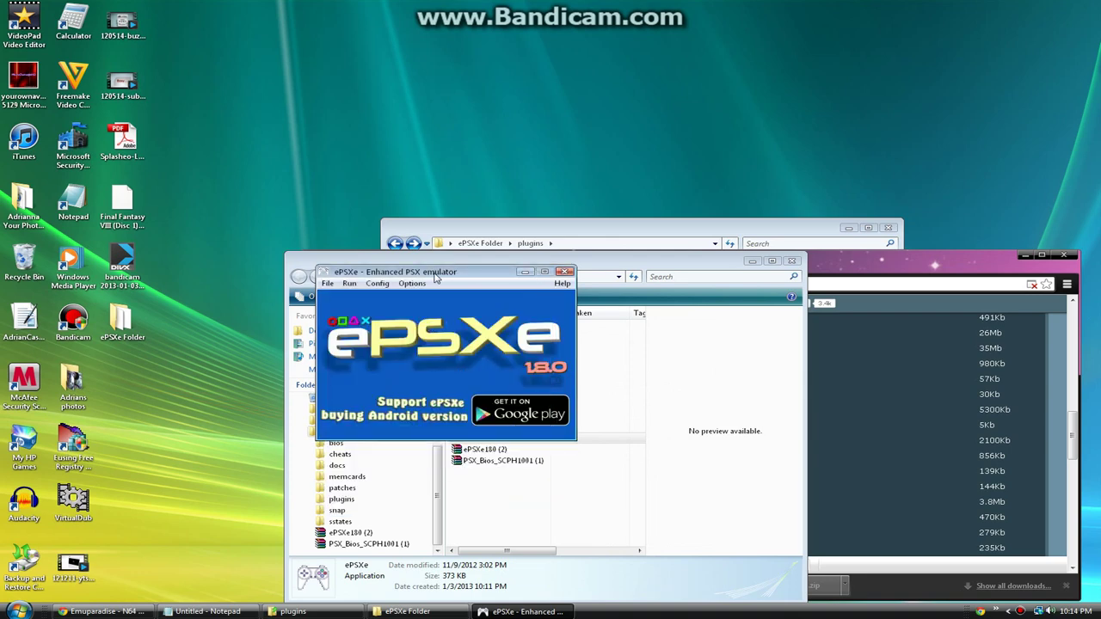
Shift the emulator window left, close the ePSXe Folder window and minimize the browser.
{"action": "left_click_drag", "start_coordinate": [436, 277], "coordinate": [354, 269]}
{"action": "left_click", "coordinate": [795, 271]}
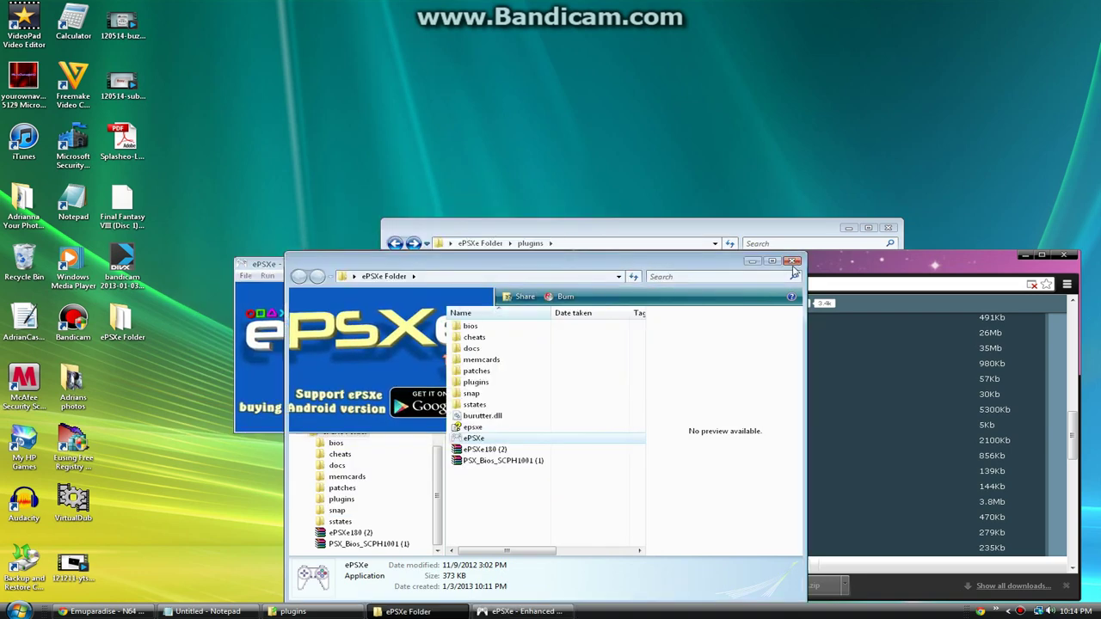
{"action": "left_click", "coordinate": [792, 263]}
{"action": "left_click", "coordinate": [1025, 255]}
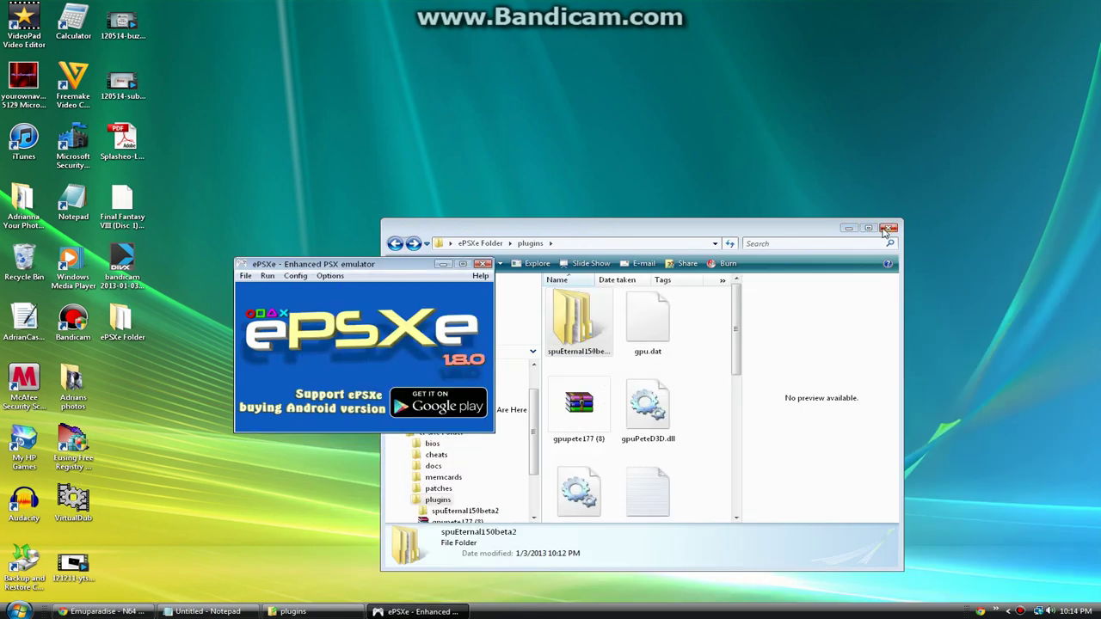
Close the plugins folder and run the ISO Final Fantasy VIII (Disc 1).bin from the Desktop.
{"action": "left_click", "coordinate": [888, 228]}
{"action": "left_click", "coordinate": [246, 276]}
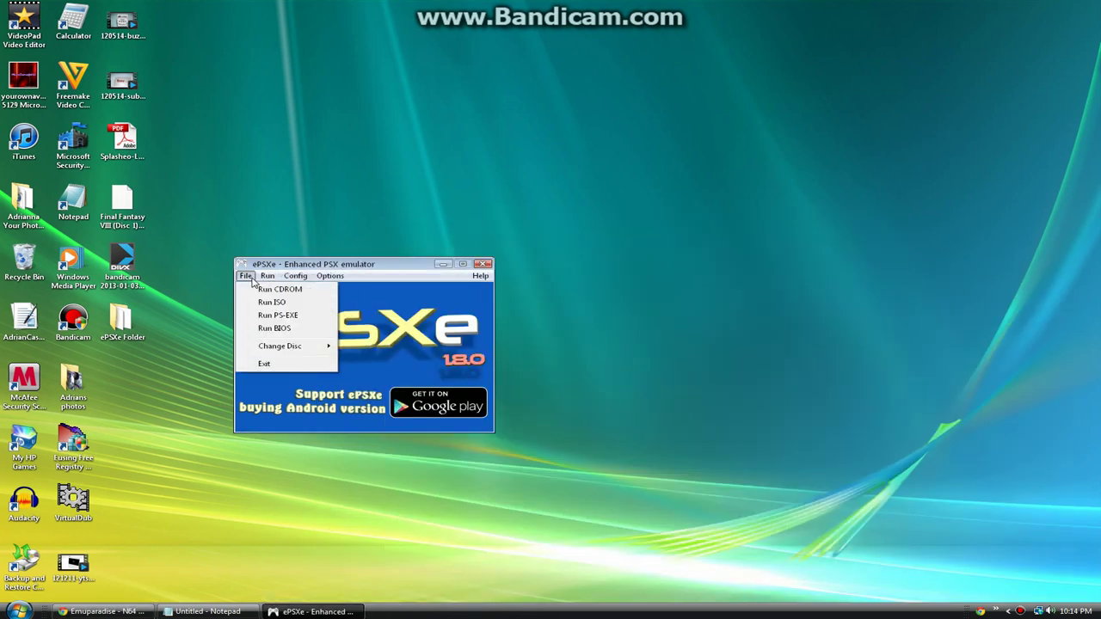
{"action": "left_click", "coordinate": [271, 302]}
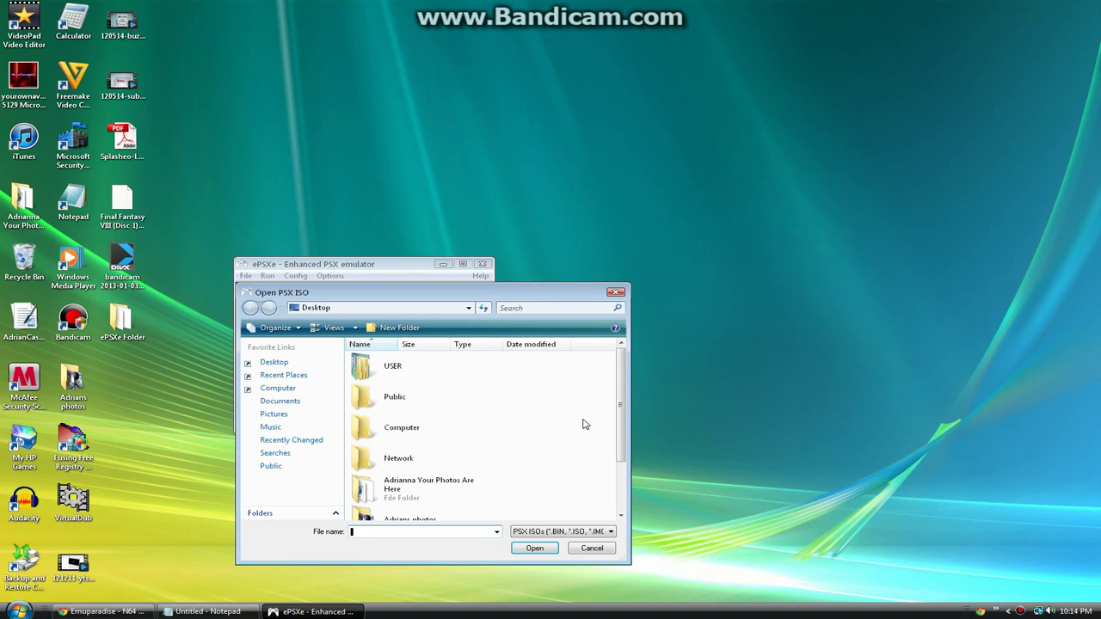
{"action": "left_click_drag", "start_coordinate": [621, 408], "coordinate": [621, 456]}
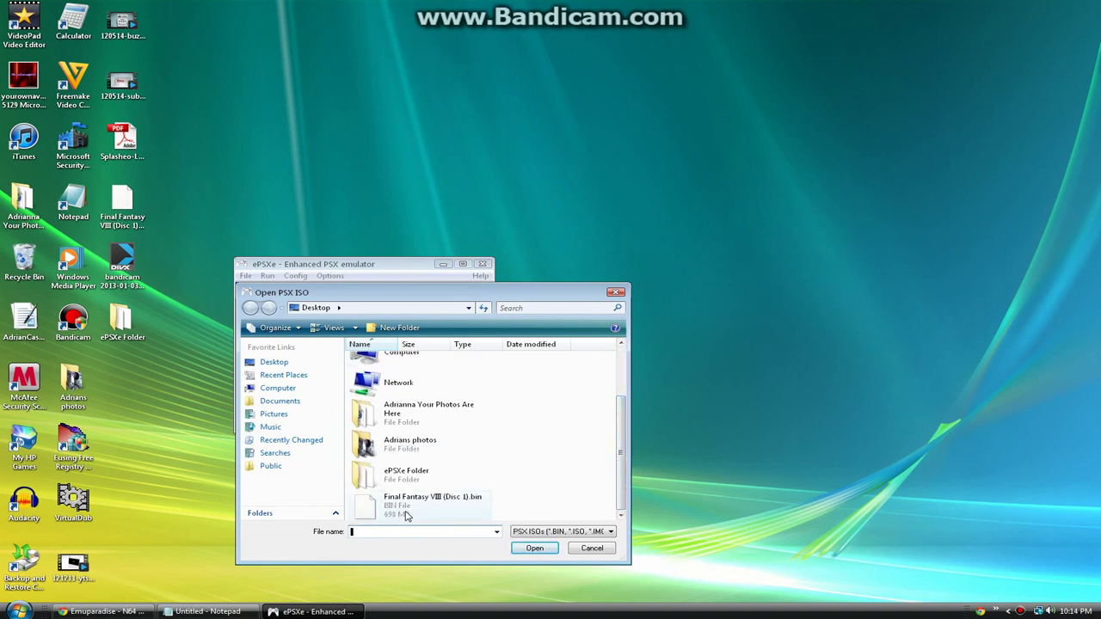
{"action": "double_click", "coordinate": [406, 510]}
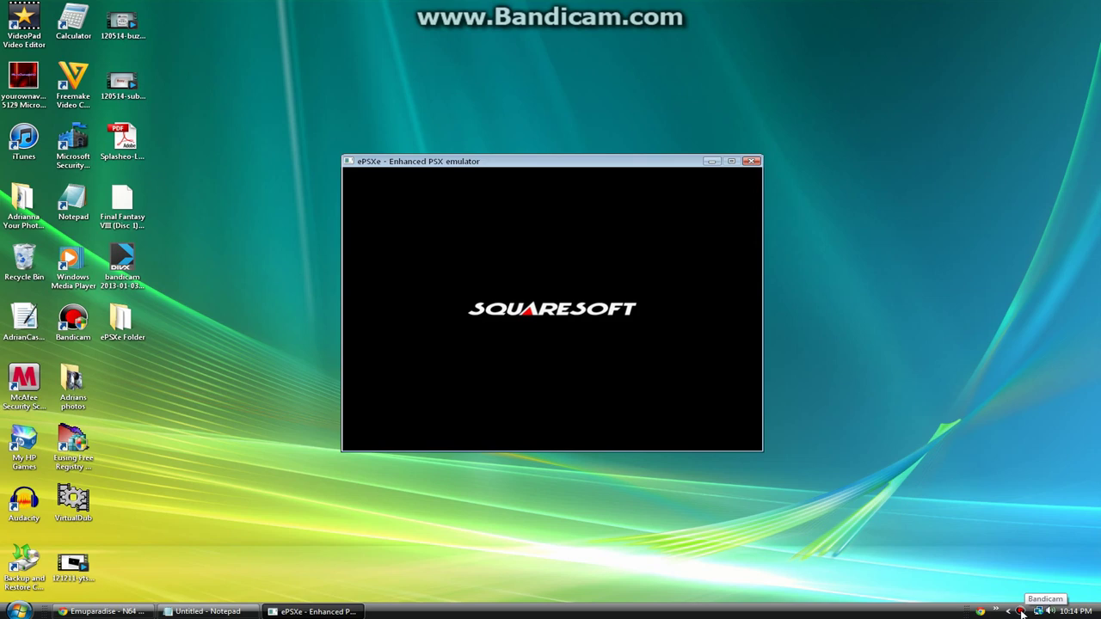
{"action": "left_click", "coordinate": [1021, 611]}
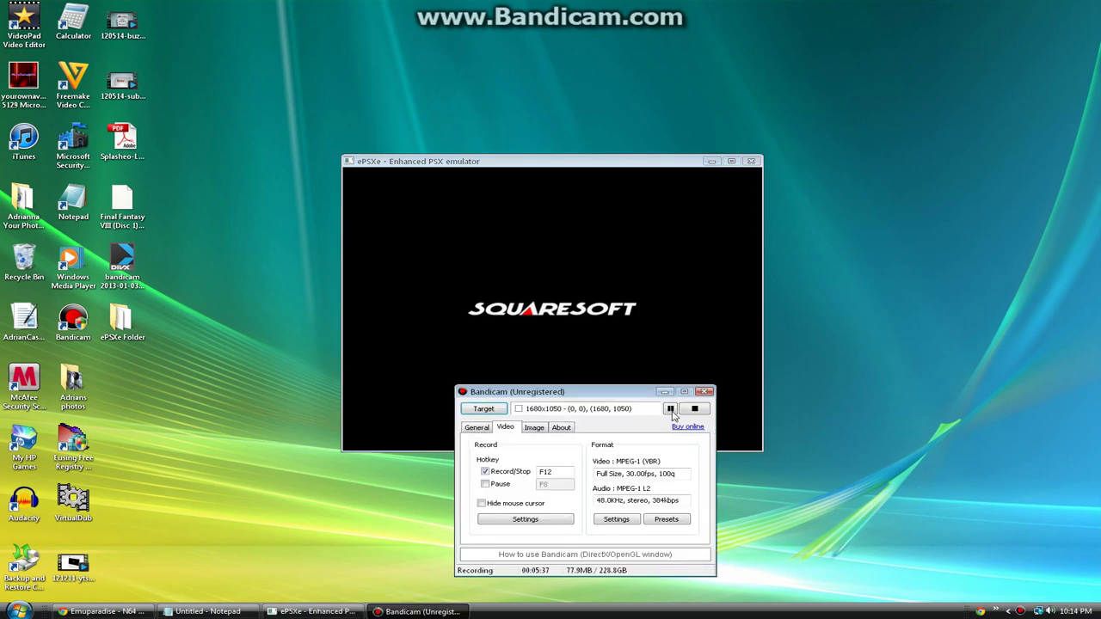